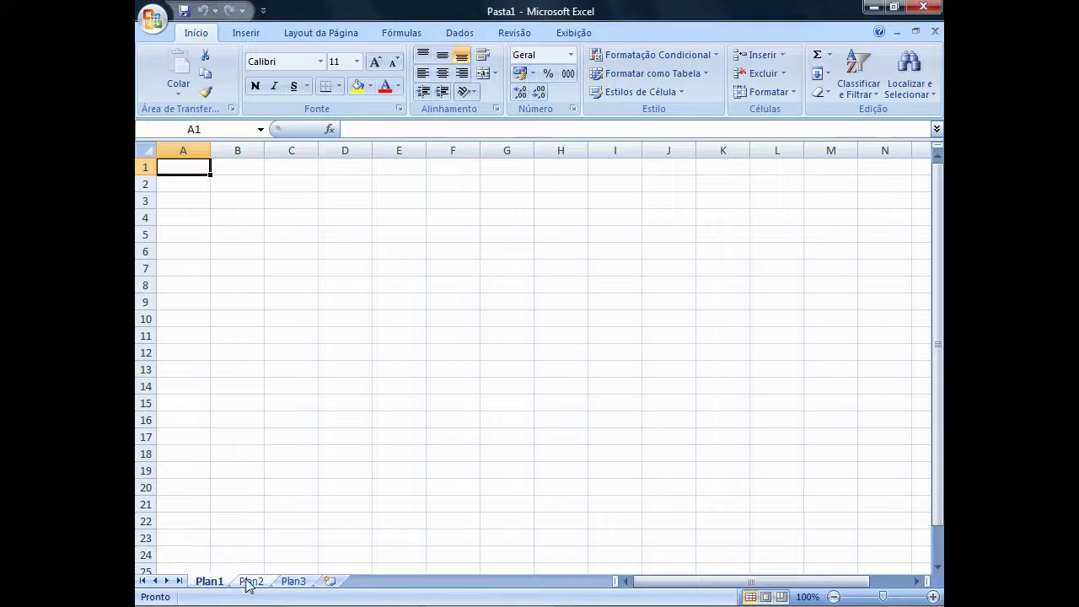
- Look through the workbook's sheets Plan3, Plan2 and Plan1 in turn
{"action": "left_click", "coordinate": [292, 583]}
{"action": "left_click", "coordinate": [266, 583]}
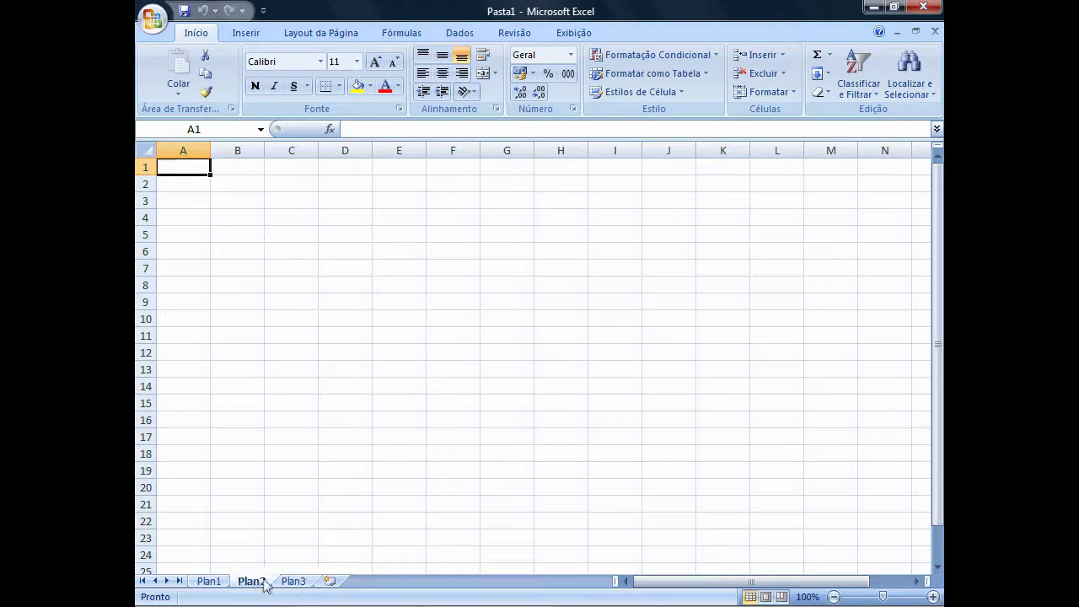
{"action": "left_click", "coordinate": [218, 582]}
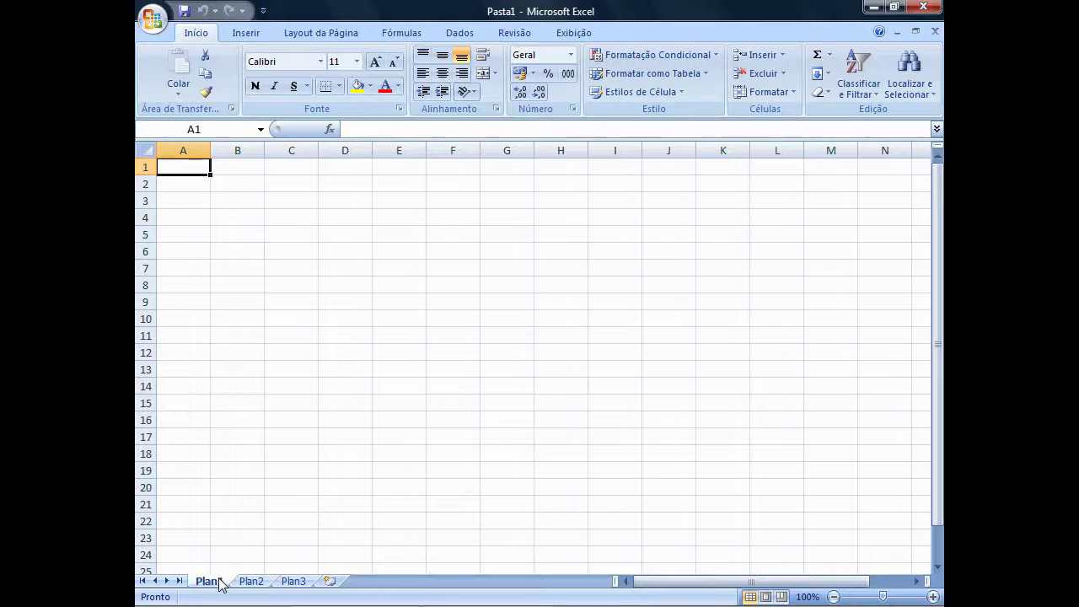
- Create a new blank workbook and add a fourth worksheet to it
{"action": "key", "text": "ctrl+o"}
{"action": "left_click", "coordinate": [329, 582]}
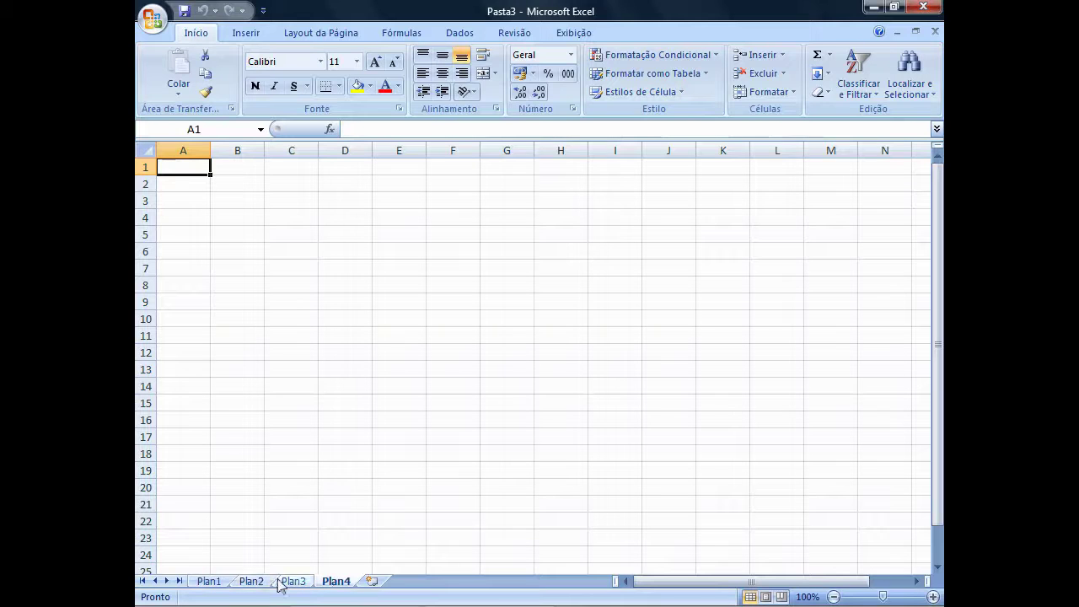
- Delete the worksheets Plan4, Plan3 and Plan2, leaving only Plan1 in the workbook
{"action": "right_click", "coordinate": [334, 584]}
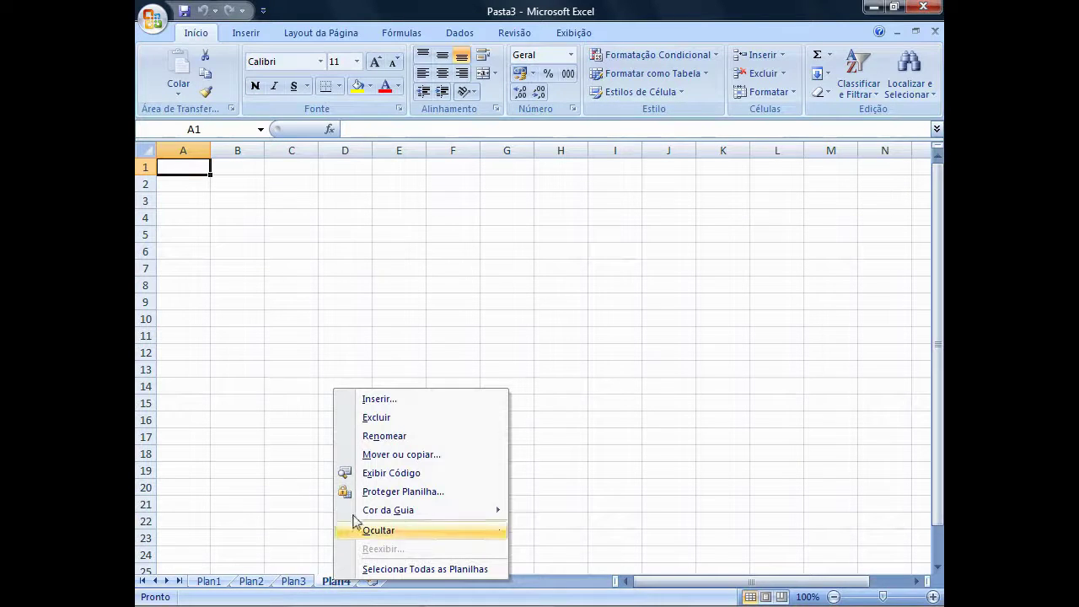
{"action": "left_click", "coordinate": [385, 418]}
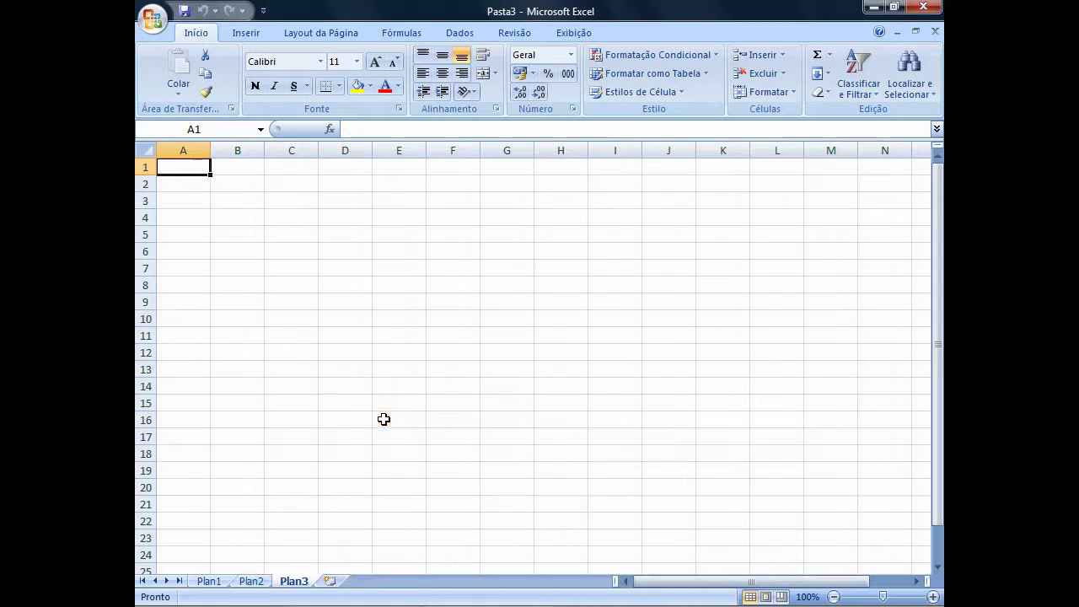
{"action": "right_click", "coordinate": [303, 581]}
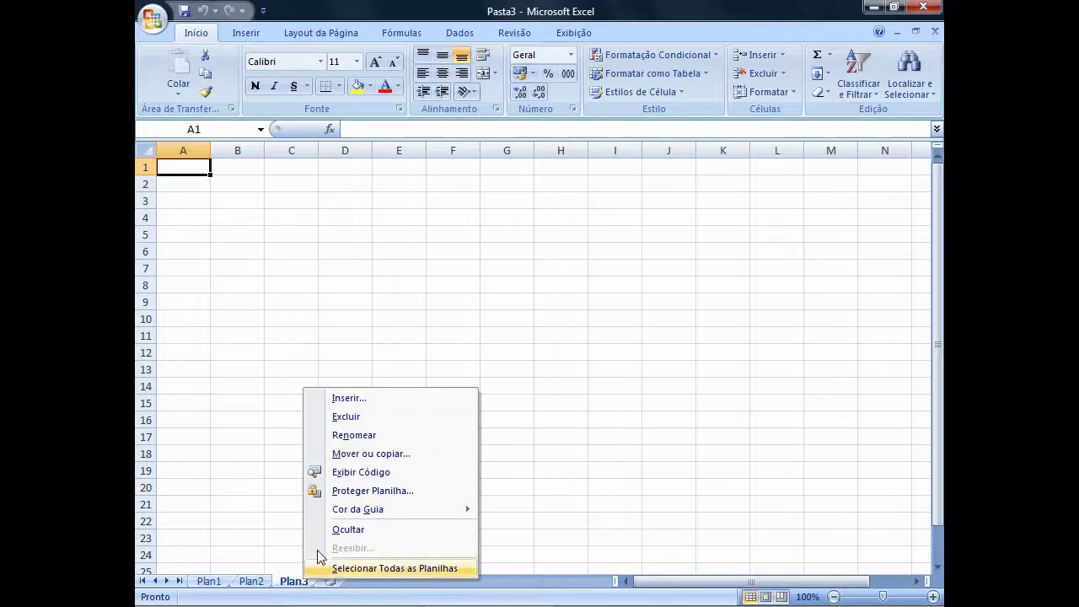
{"action": "left_click", "coordinate": [375, 418]}
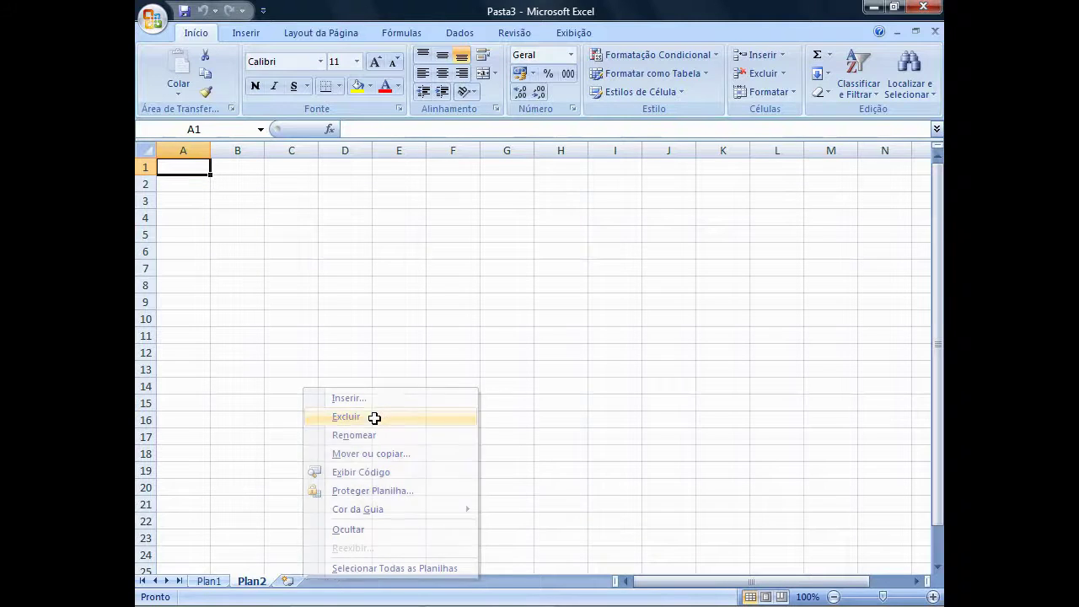
{"action": "right_click", "coordinate": [251, 582]}
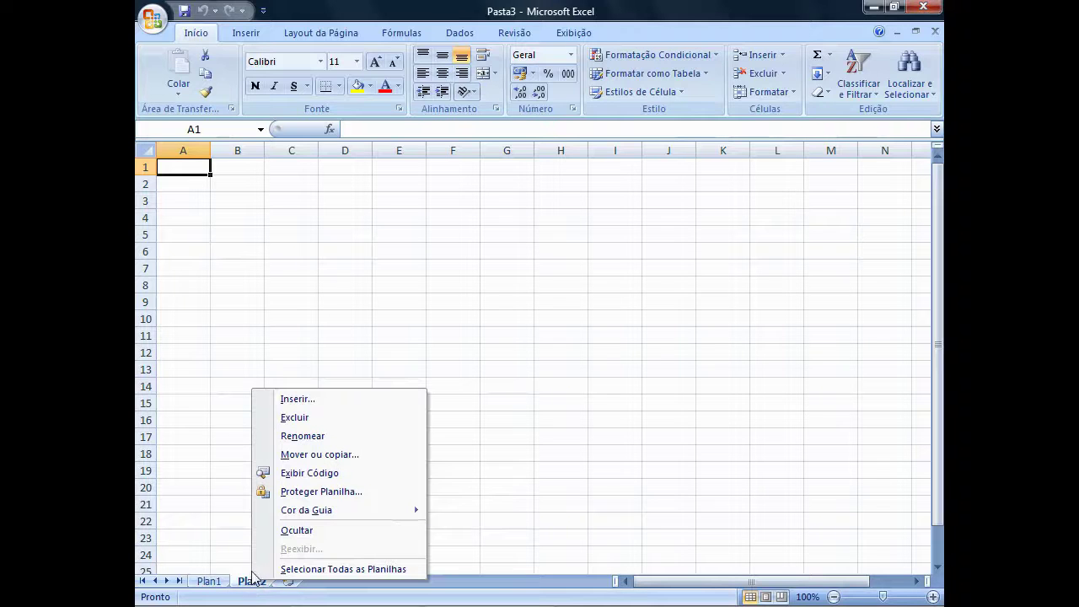
{"action": "left_click", "coordinate": [309, 419]}
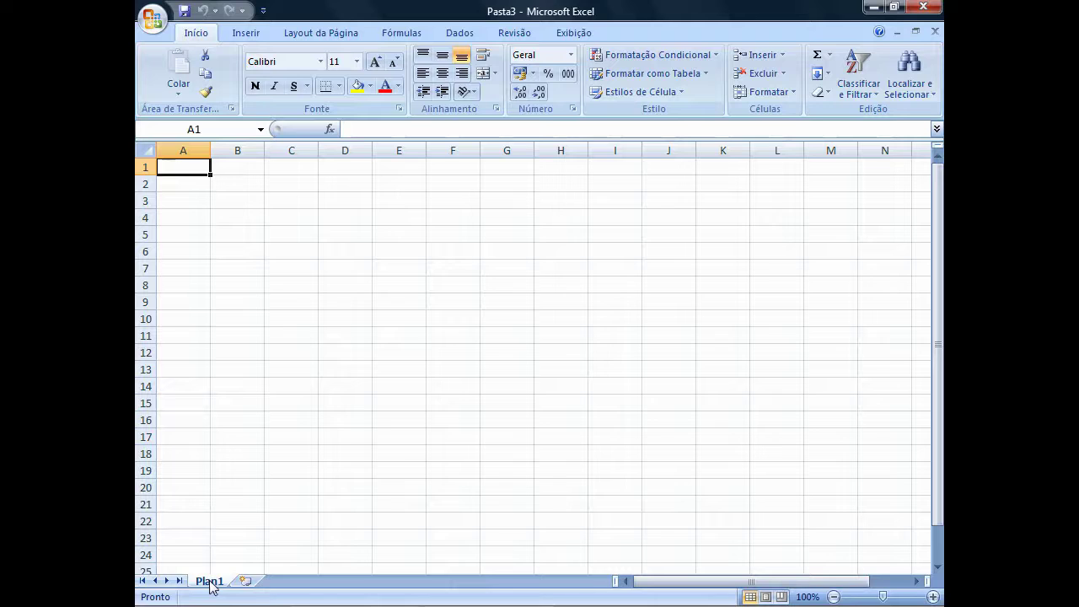
- Rename the worksheet Plan1 as Orçamento
{"action": "double_click", "coordinate": [210, 582]}
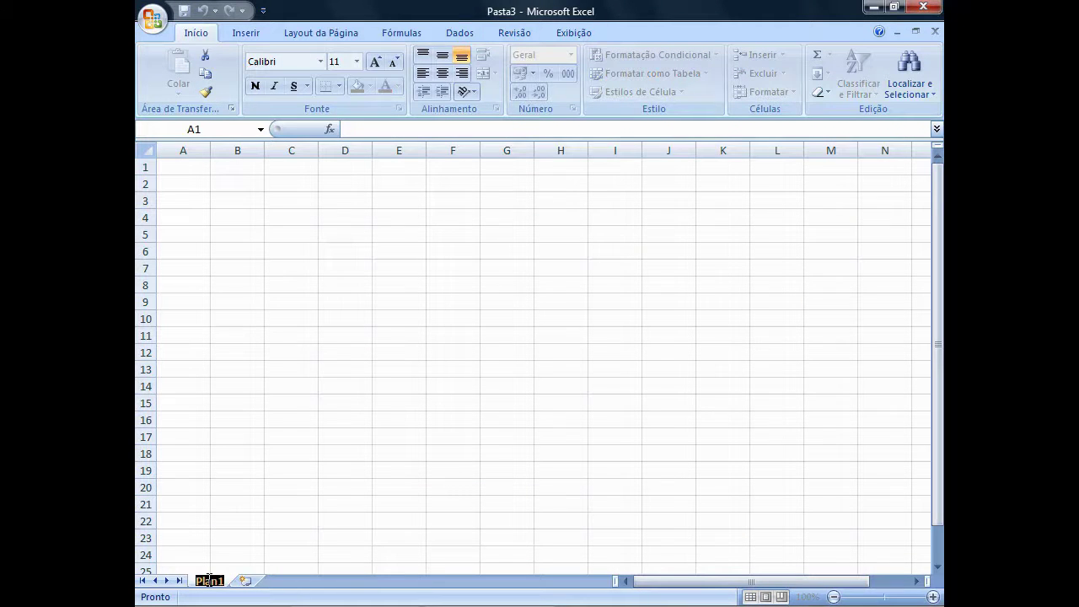
{"action": "type", "text": "Orça"}
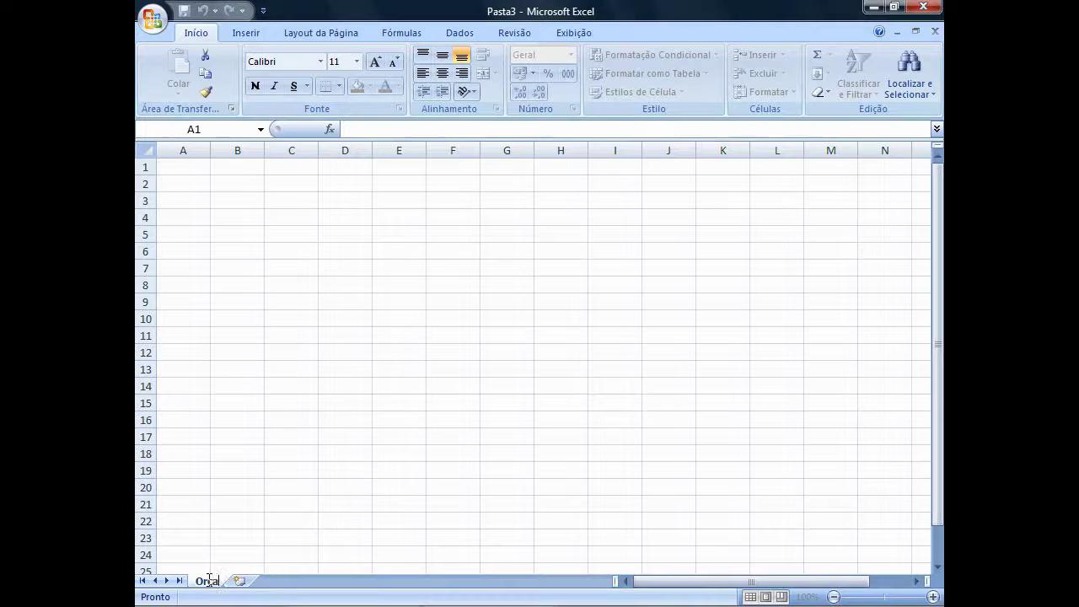
{"action": "type", "text": "mento"}
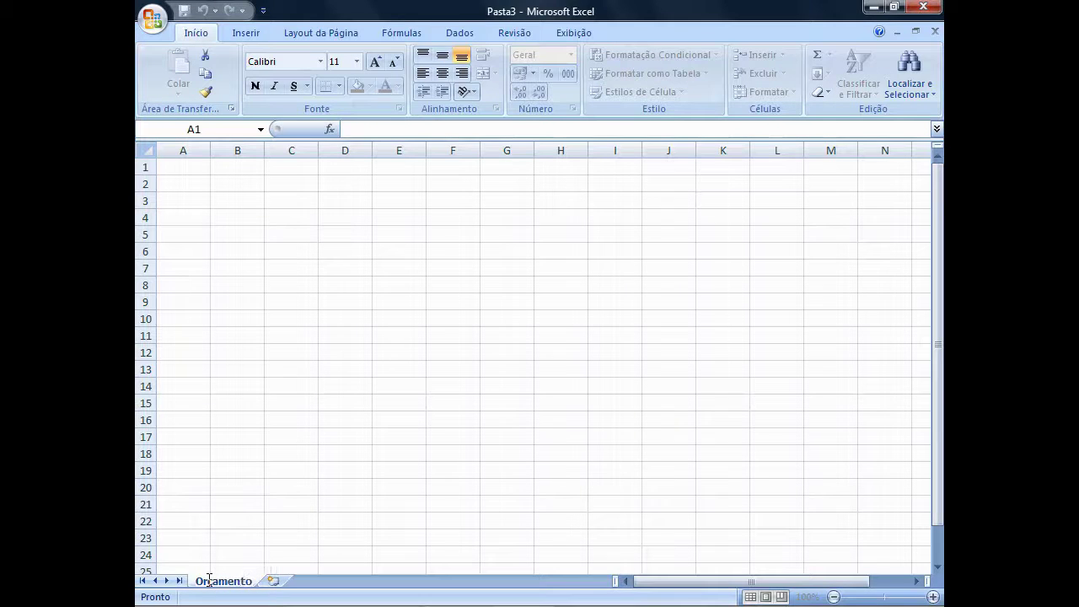
{"action": "key", "text": "Return"}
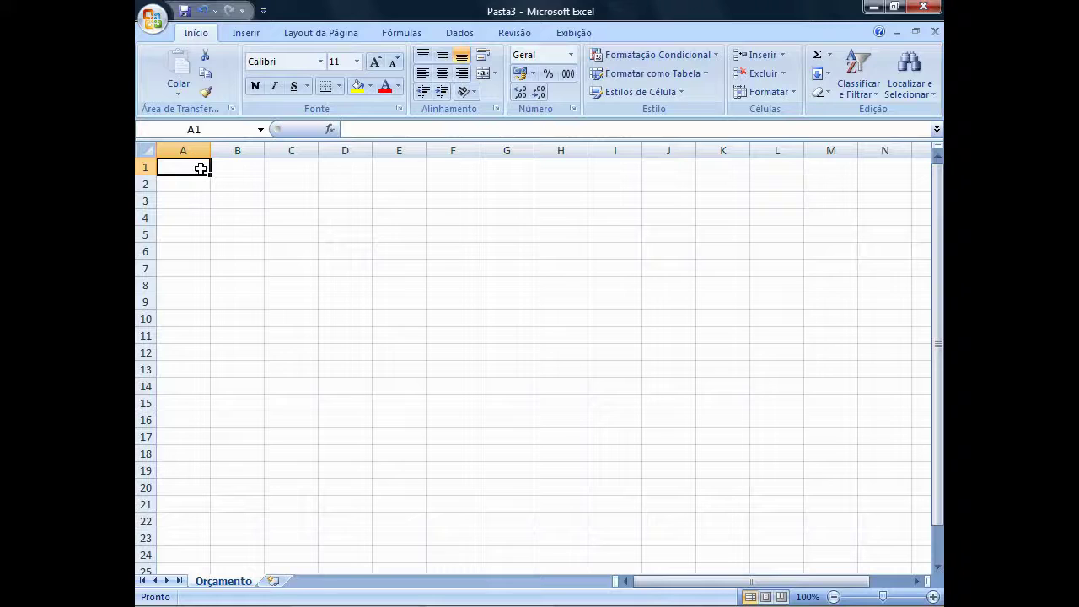
- Enter the column headings Mês in cell A1 and Balanço in cell B1
{"action": "type", "text": "Mês"}
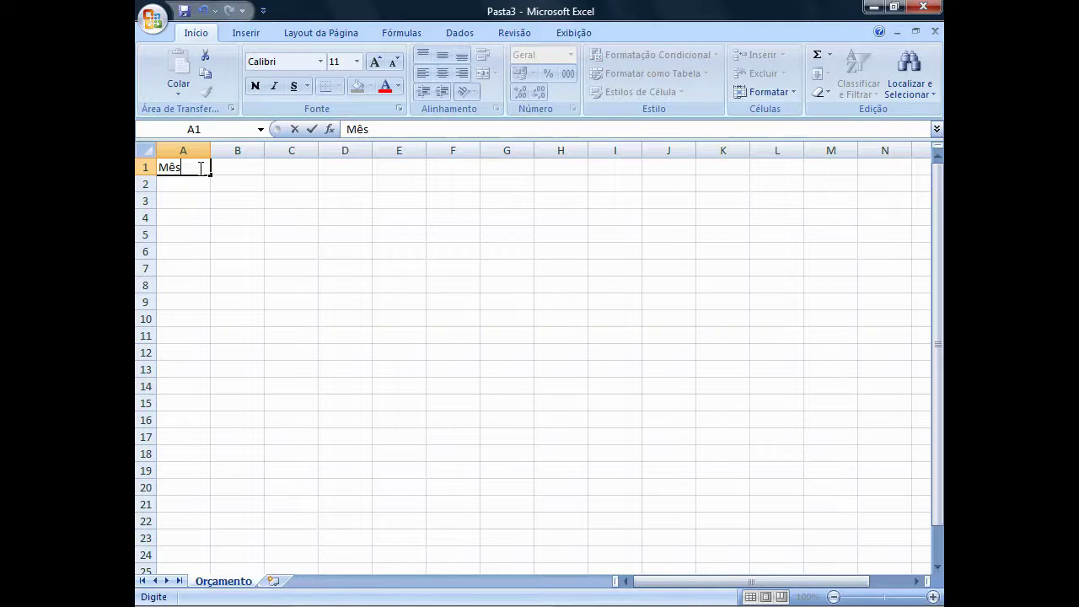
{"action": "key", "text": "Return"}
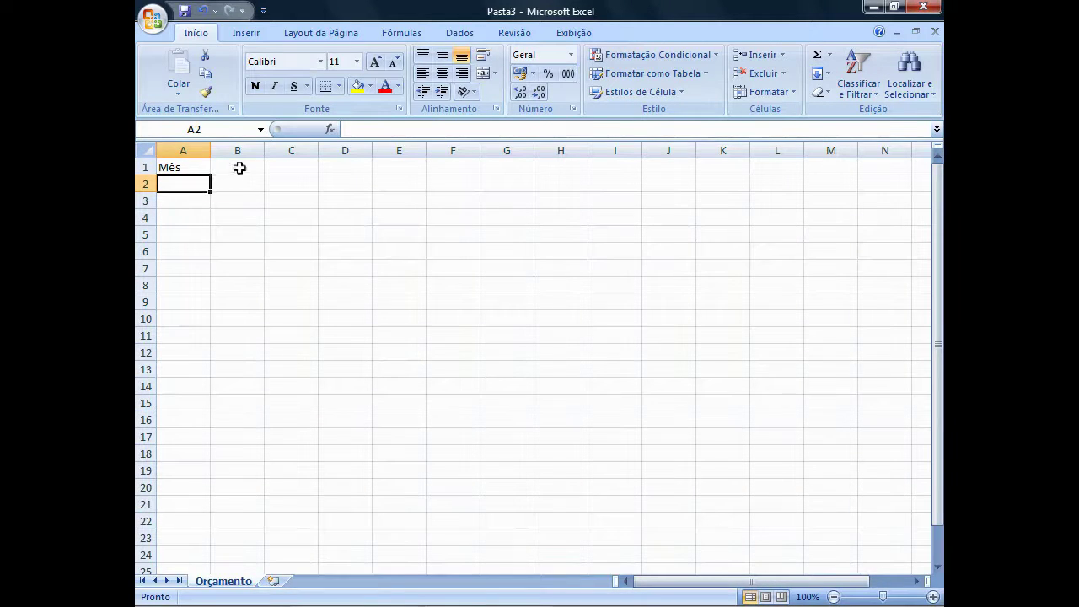
{"action": "left_click", "coordinate": [239, 168]}
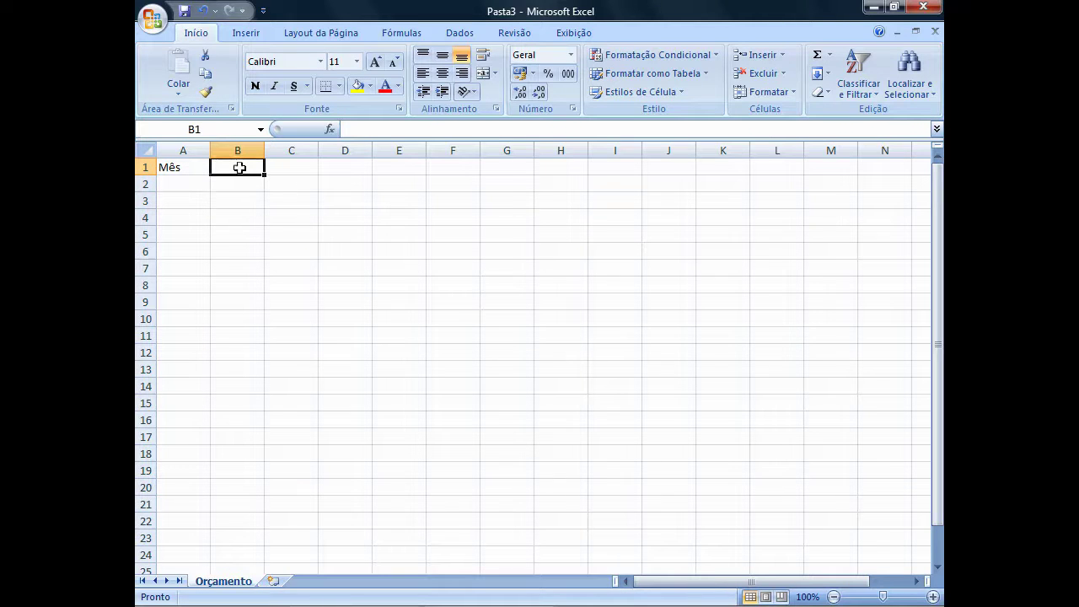
{"action": "type", "text": "Balan"}
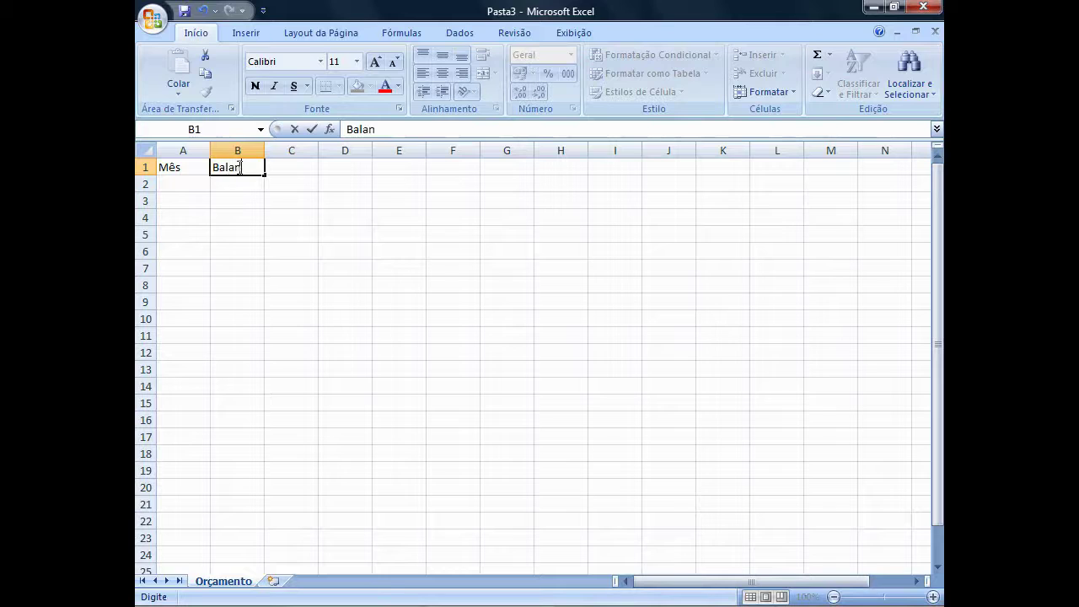
{"action": "type", "text": "ço"}
{"action": "key", "text": "Return"}
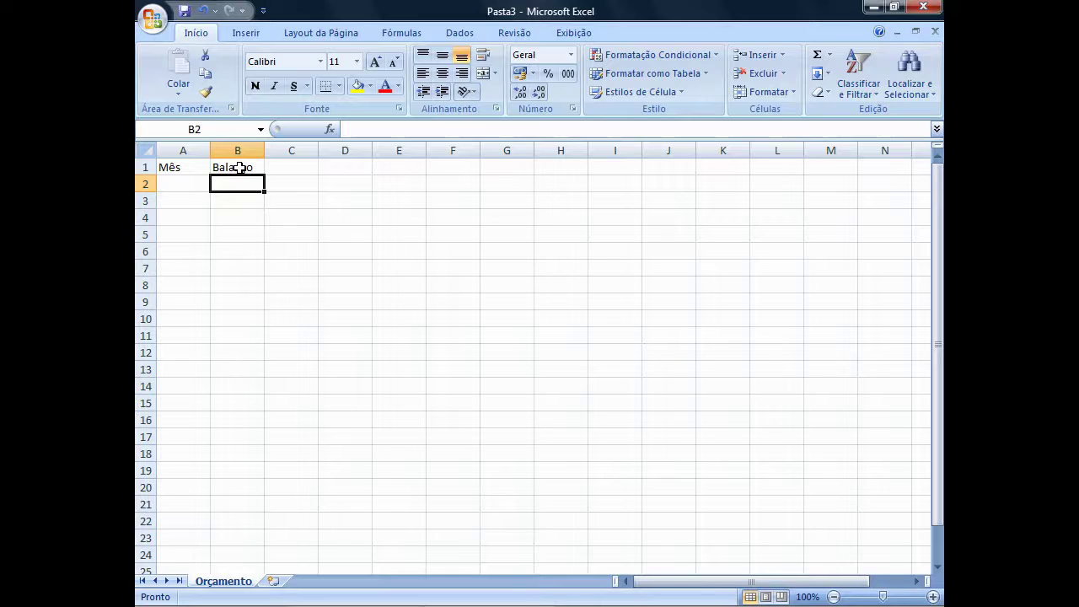
- Edit the Mês heading in cell A1 by deleting and retyping its final letter
{"action": "left_click", "coordinate": [193, 168]}
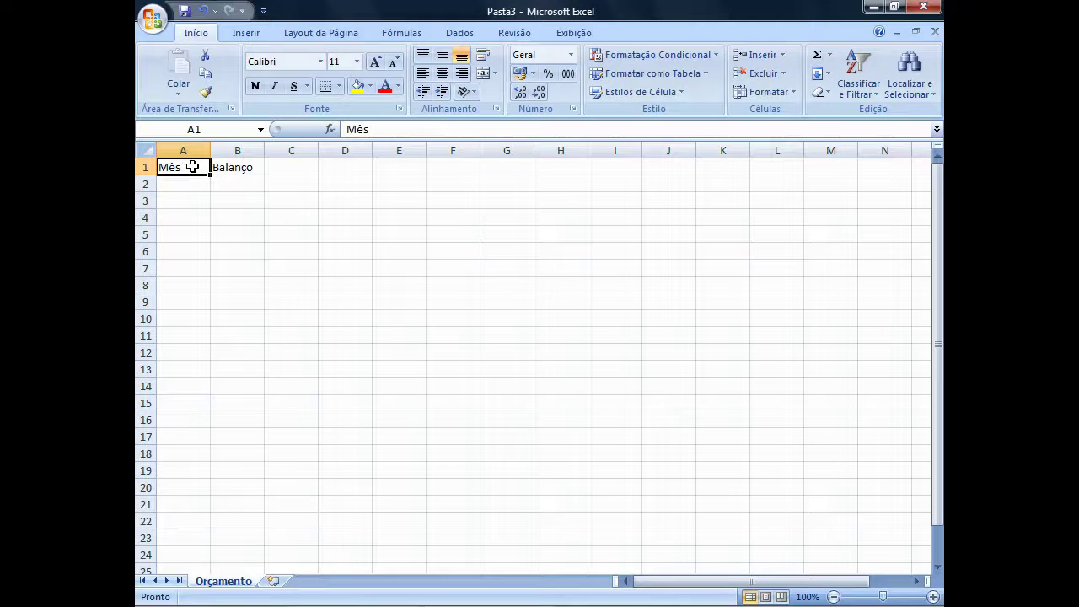
{"action": "left_click", "coordinate": [371, 129]}
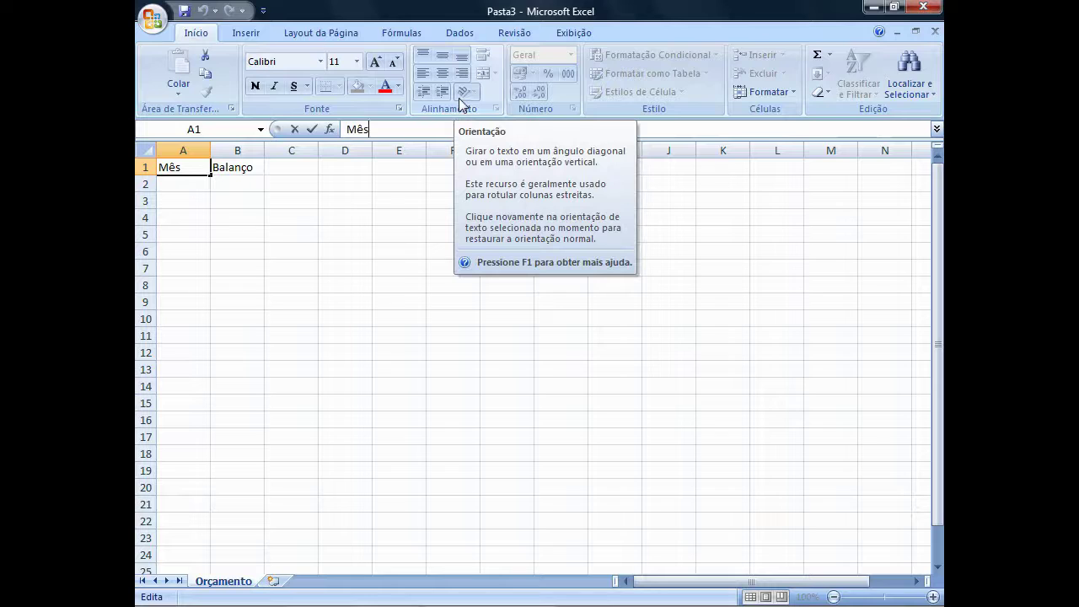
{"action": "key", "text": "BackSpace"}
{"action": "type", "text": "s"}
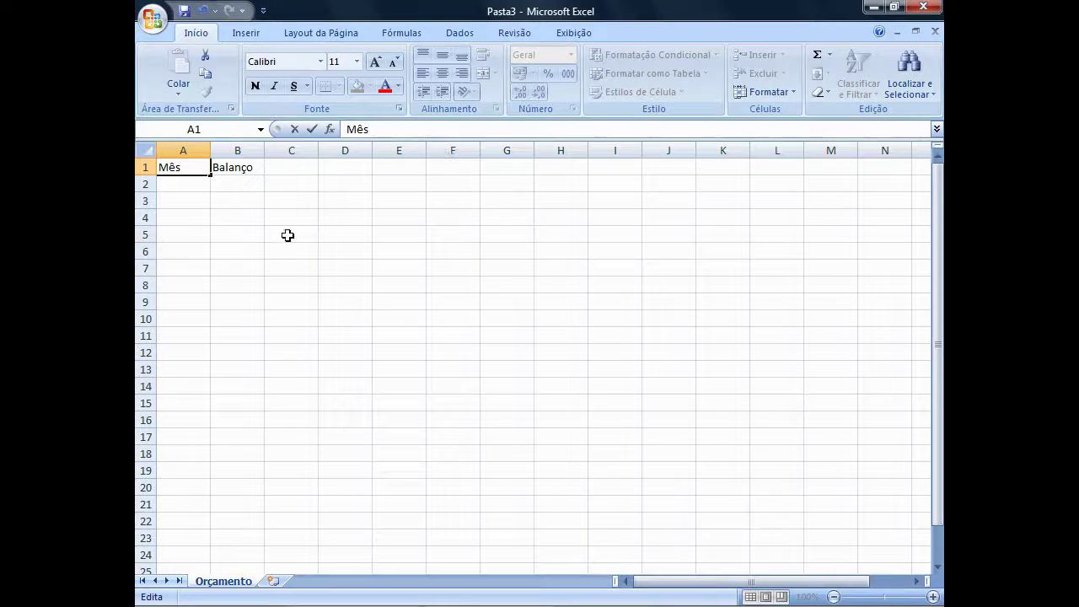
- Enter Janeiro in A2 and Fevereiro in A3, and fill the month series from A2 down to Dezembro in A13
{"action": "left_click", "coordinate": [197, 182]}
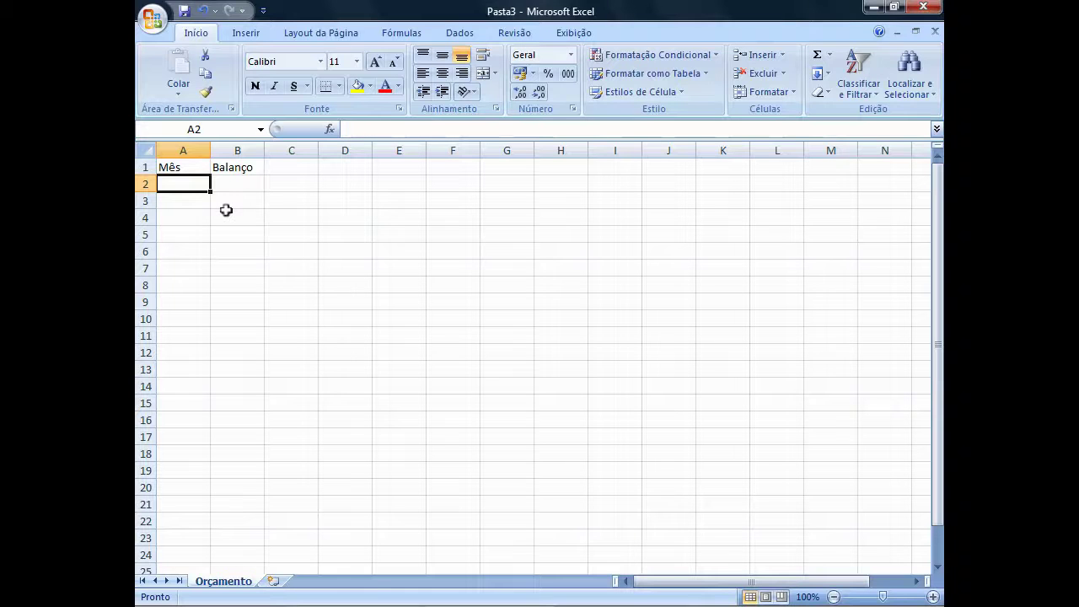
{"action": "type", "text": "Janeiro"}
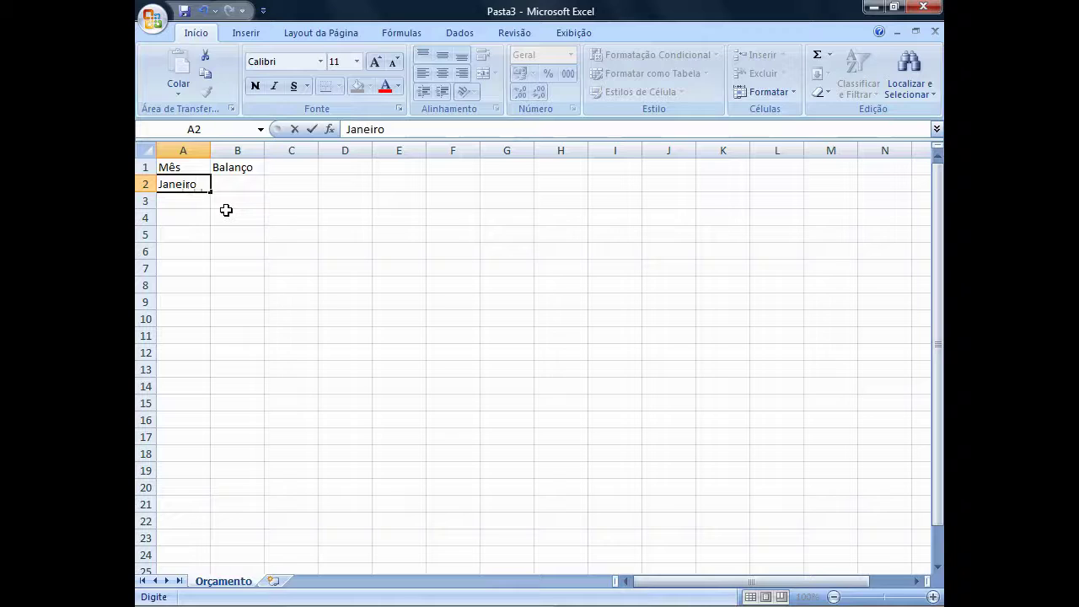
{"action": "key", "text": "Return"}
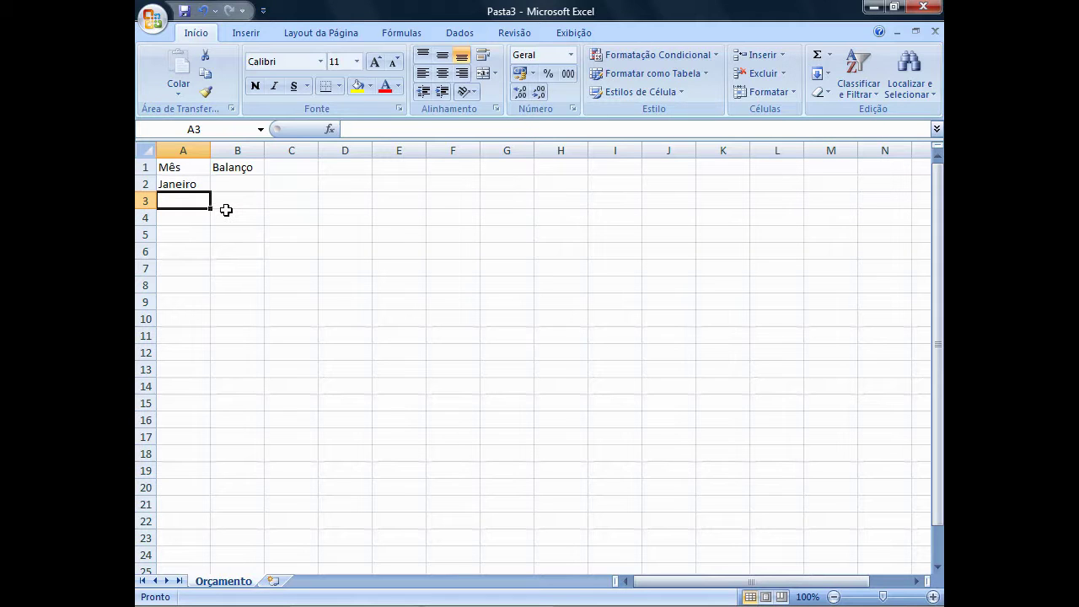
{"action": "type", "text": "Feverei"}
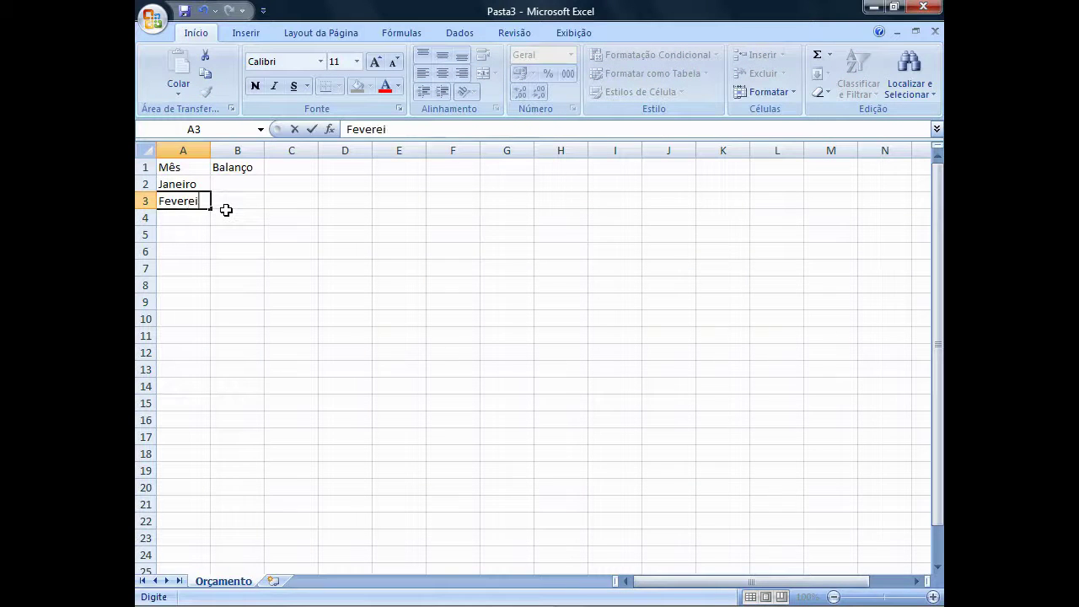
{"action": "type", "text": "ro"}
{"action": "left_click", "coordinate": [187, 185]}
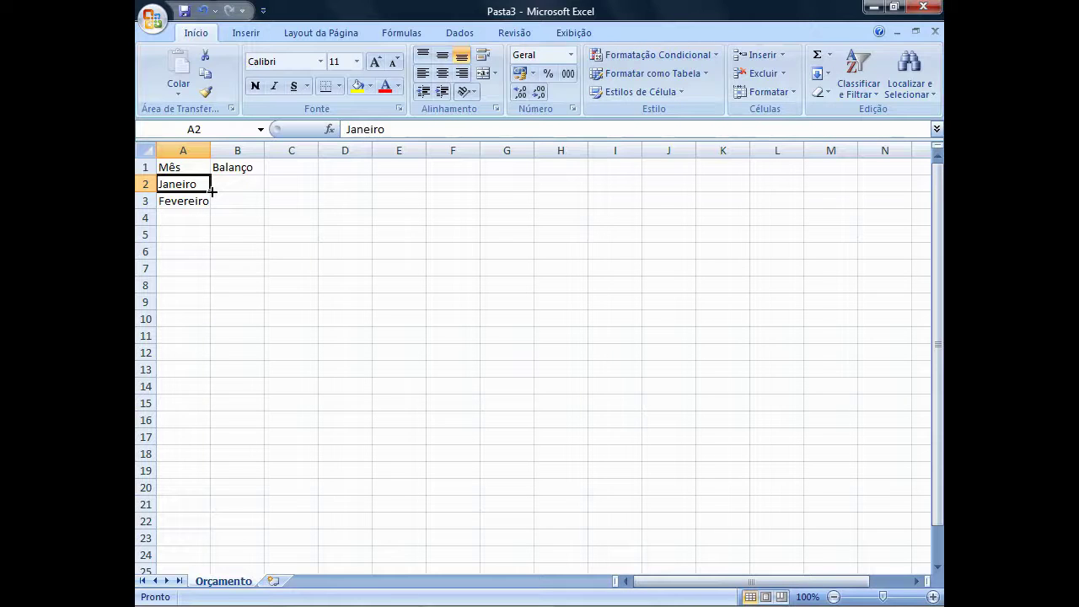
{"action": "left_click_drag", "start_coordinate": [212, 191], "coordinate": [208, 373]}
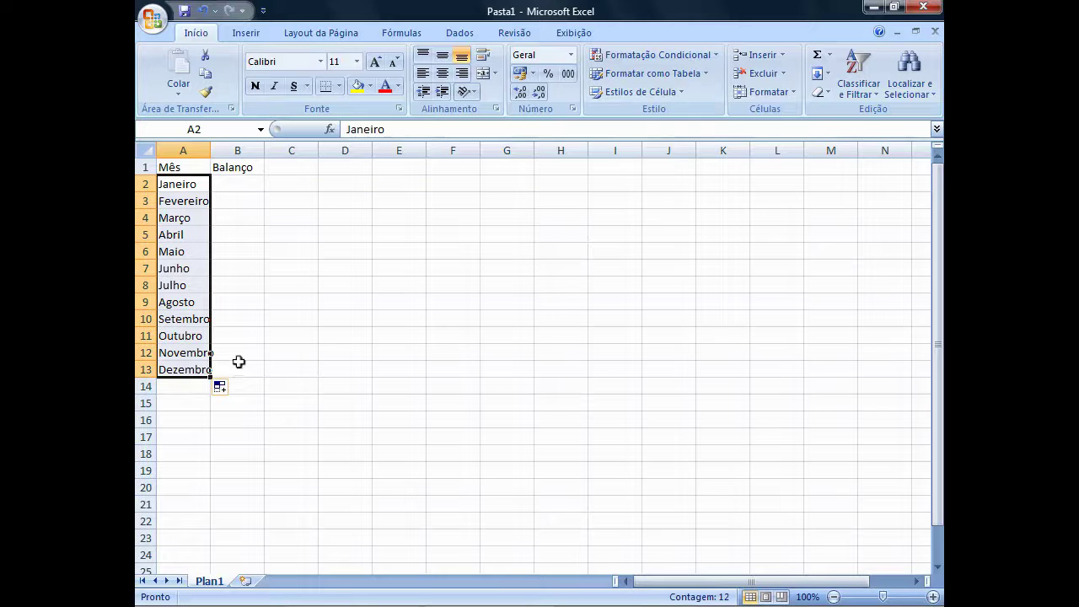
- Enter the balance values 50 in cell B2 and 100 in cell B3
{"action": "left_click", "coordinate": [236, 183]}
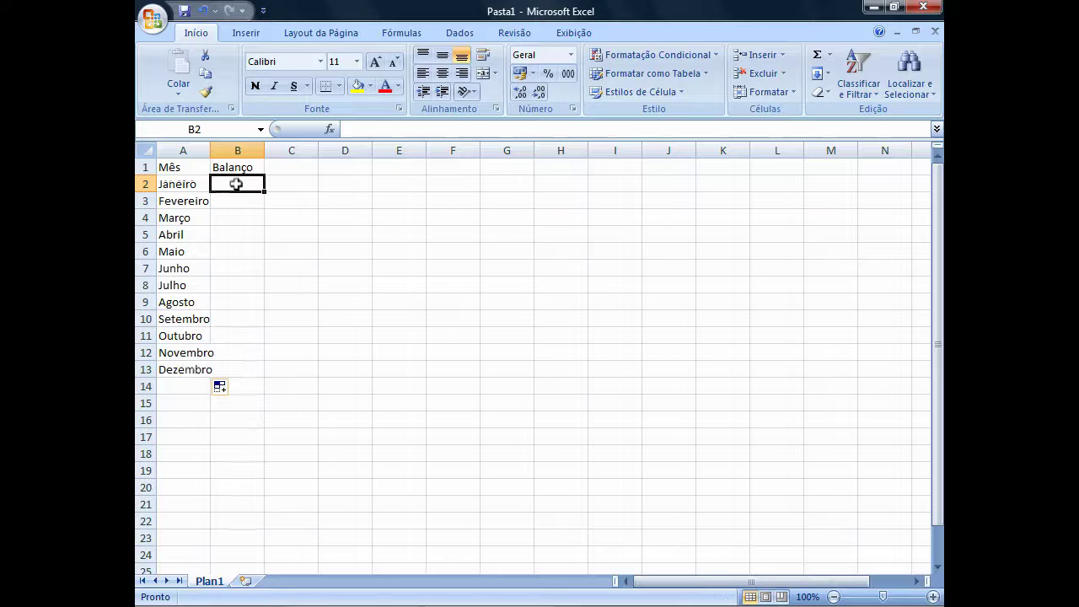
{"action": "type", "text": "50"}
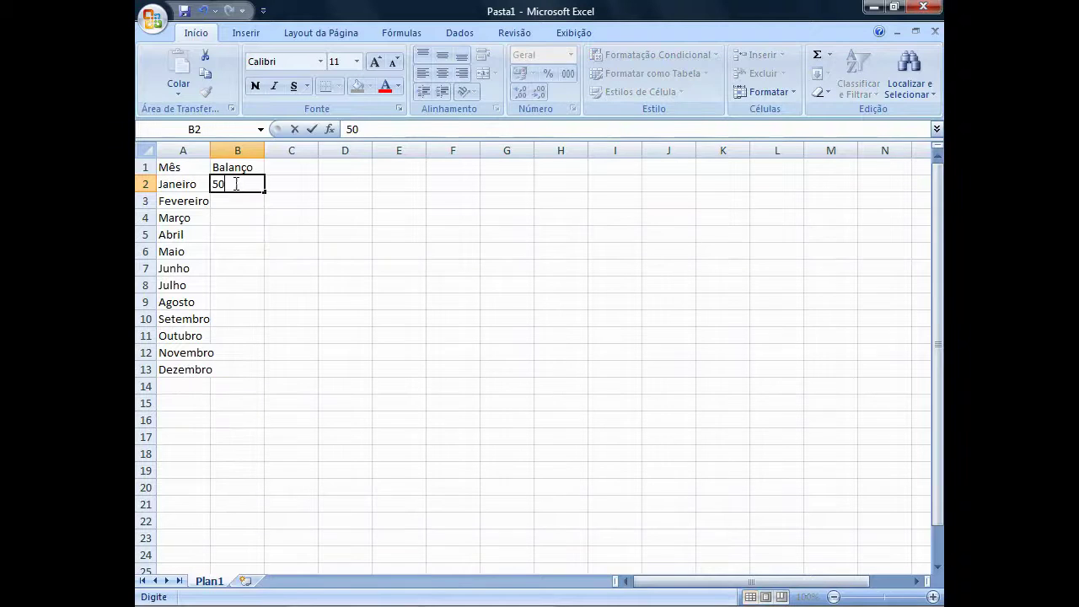
{"action": "key", "text": "Return"}
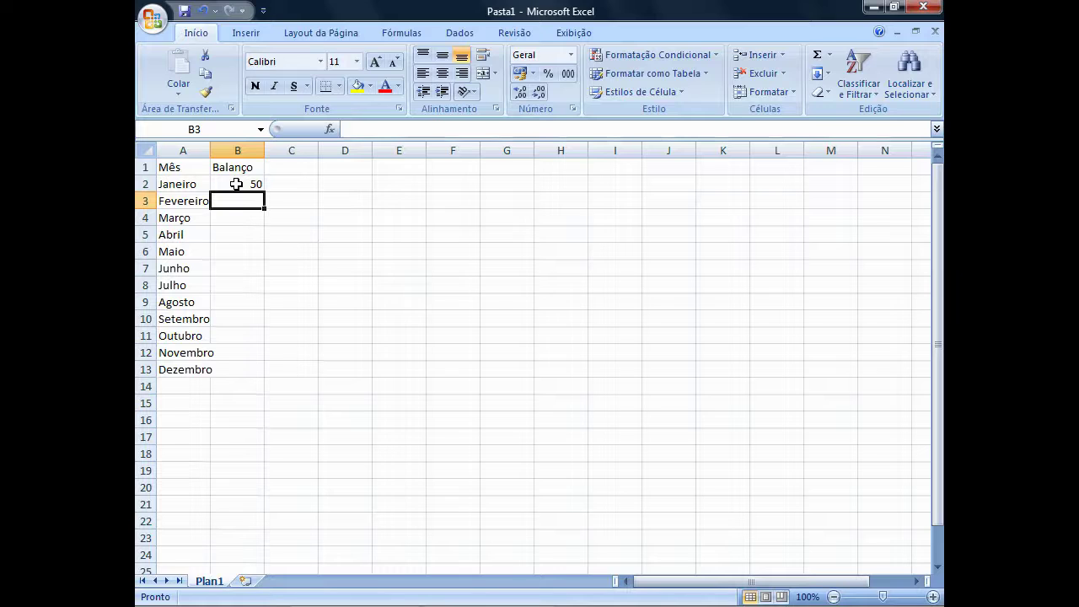
{"action": "type", "text": "100"}
{"action": "key", "text": "Return"}
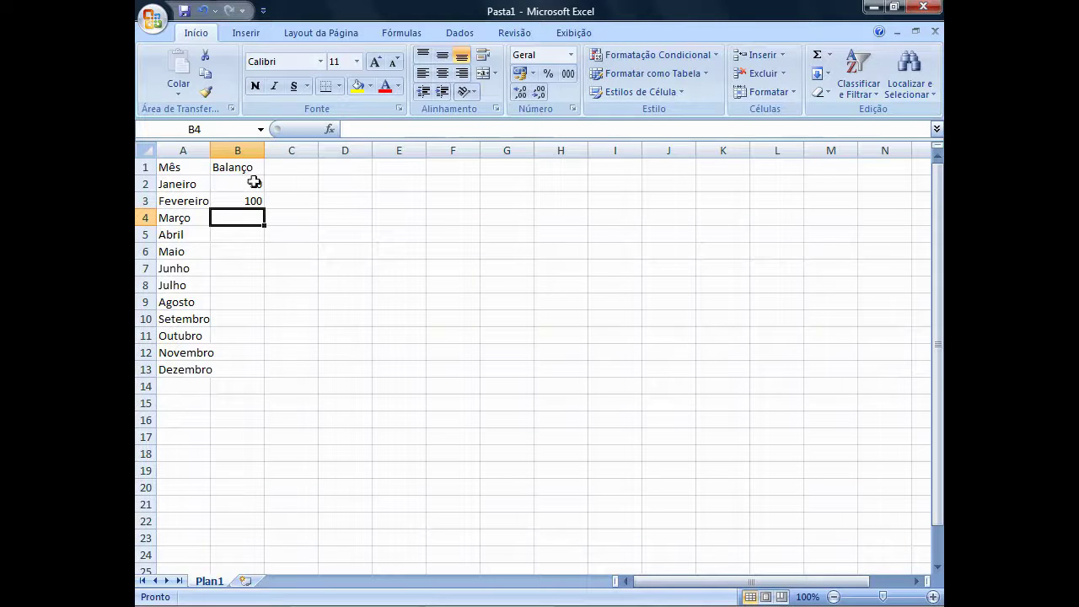
- Extend the number series from B2:B3 down to B13, in increments of 50
{"action": "left_click", "coordinate": [254, 182]}
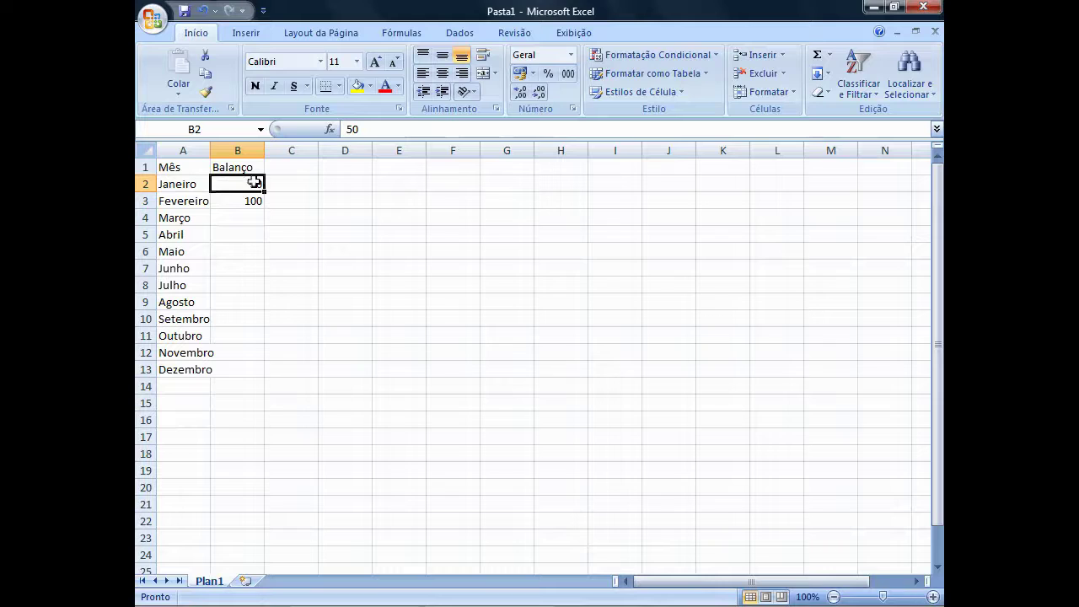
{"action": "left_click_drag", "start_coordinate": [254, 182], "coordinate": [253, 201]}
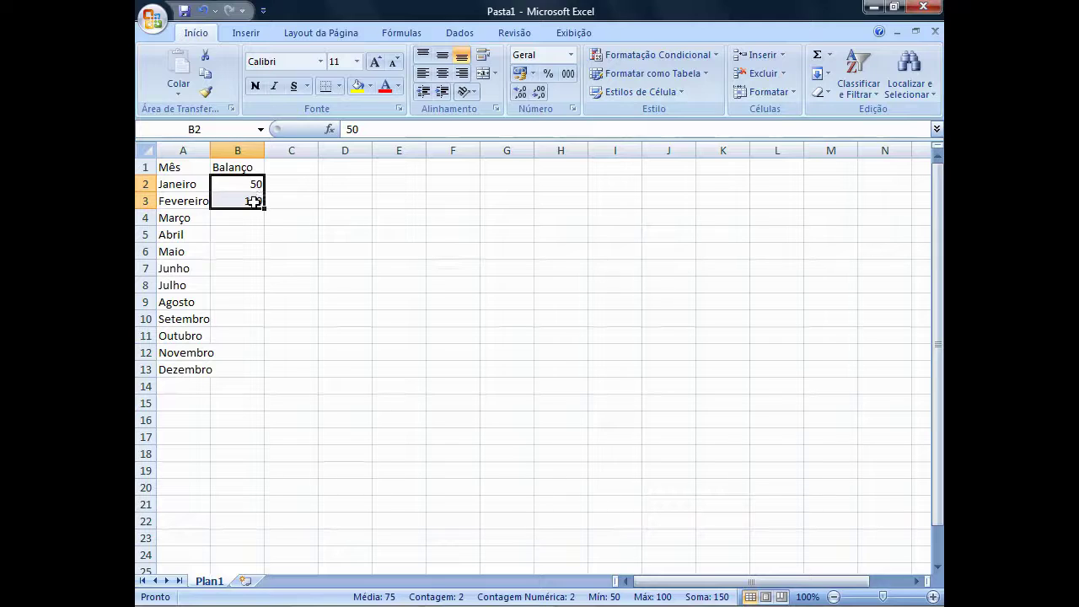
{"action": "left_click_drag", "start_coordinate": [263, 208], "coordinate": [260, 373]}
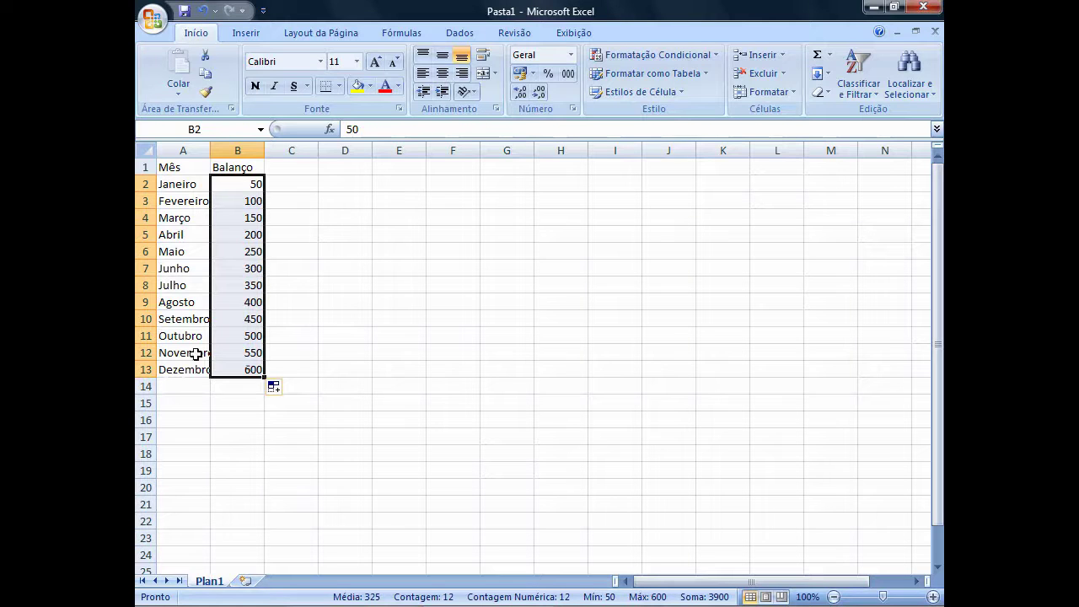
- Select all of column A, all of row 1, and the adjacent columns A through D in turn
{"action": "left_click", "coordinate": [181, 385]}
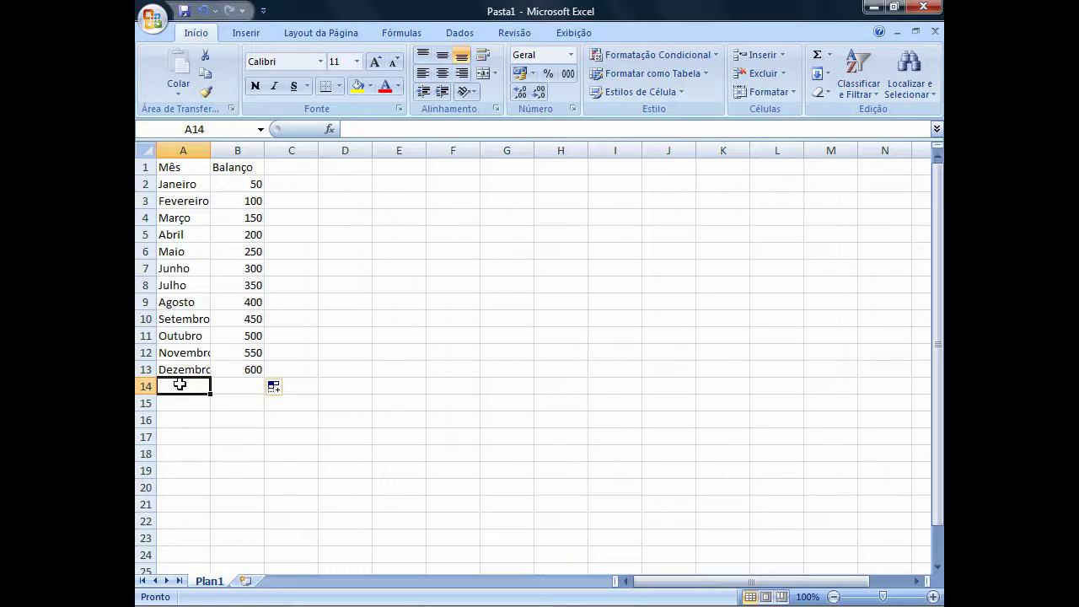
{"action": "left_click", "coordinate": [182, 148]}
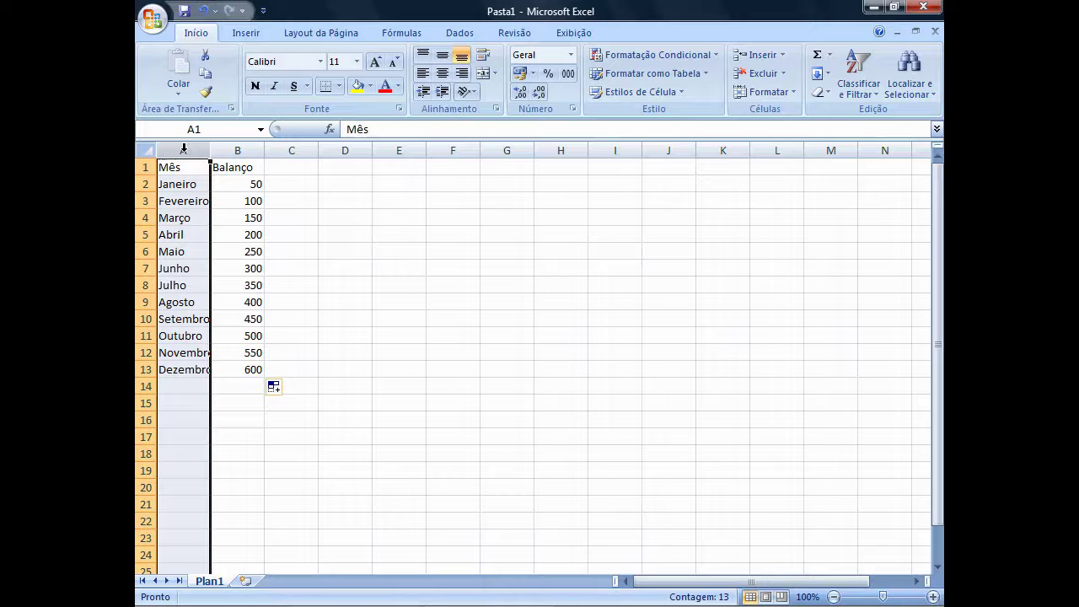
{"action": "left_click", "coordinate": [143, 167]}
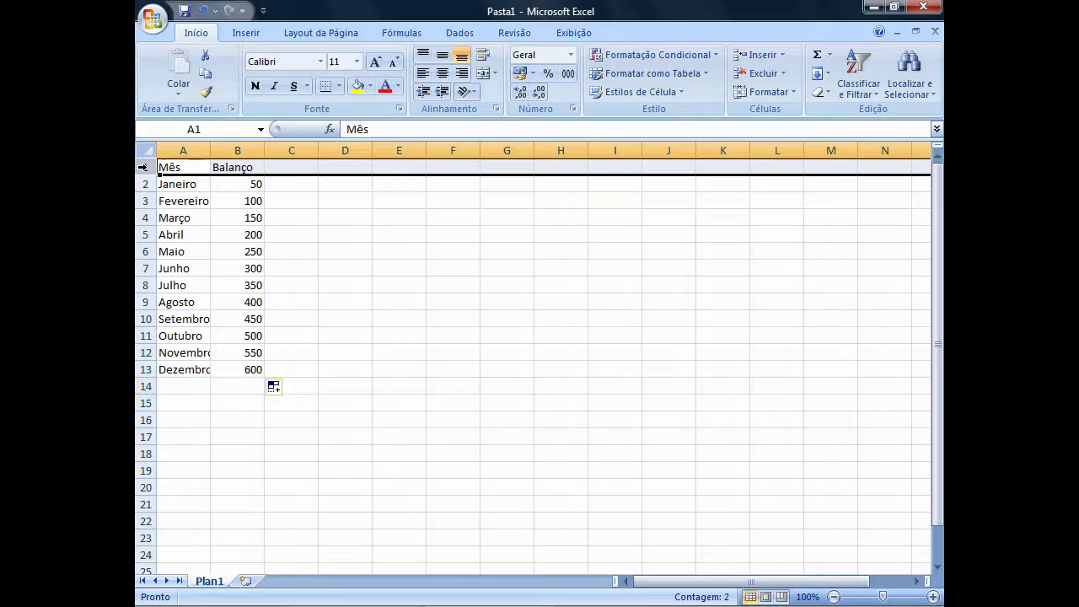
{"action": "left_click", "coordinate": [183, 148]}
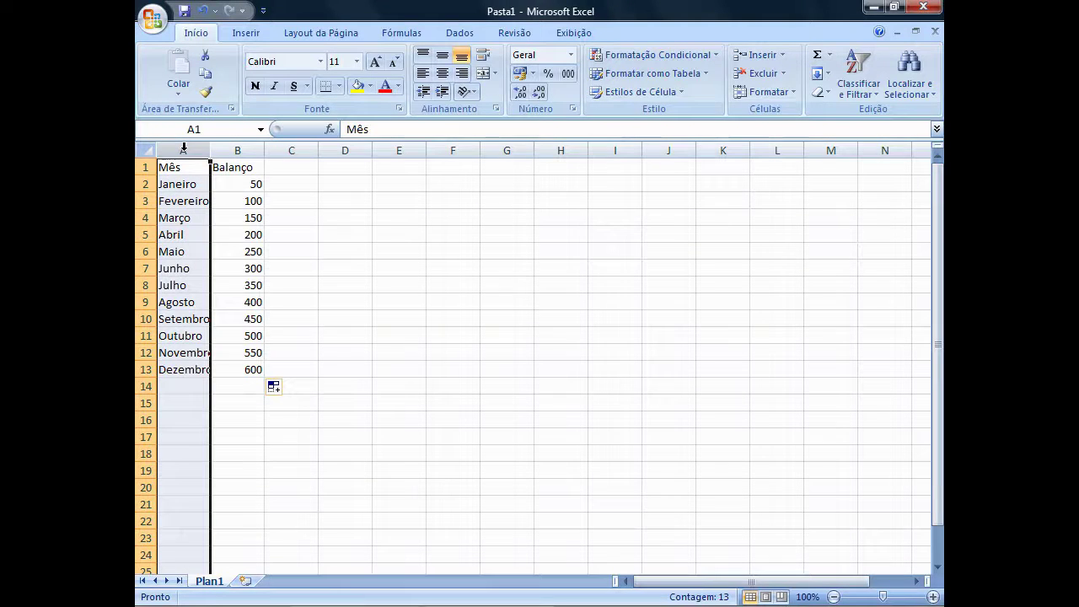
{"action": "left_click", "coordinate": [348, 149], "text": "shift"}
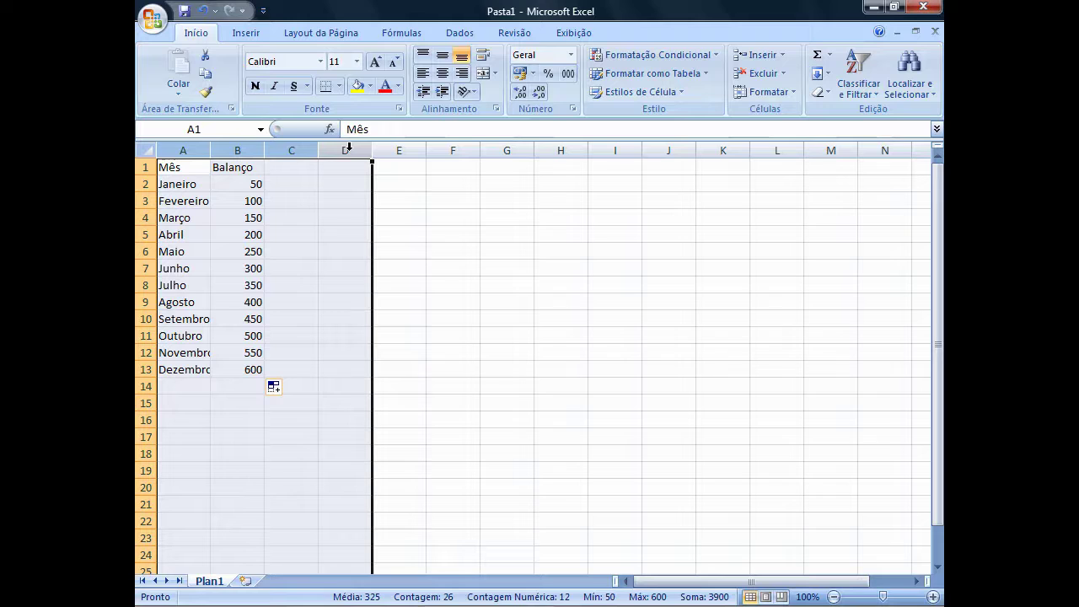
- Select the non-adjacent columns A and C together, followed by every cell of the sheet
{"action": "left_click", "coordinate": [184, 151]}
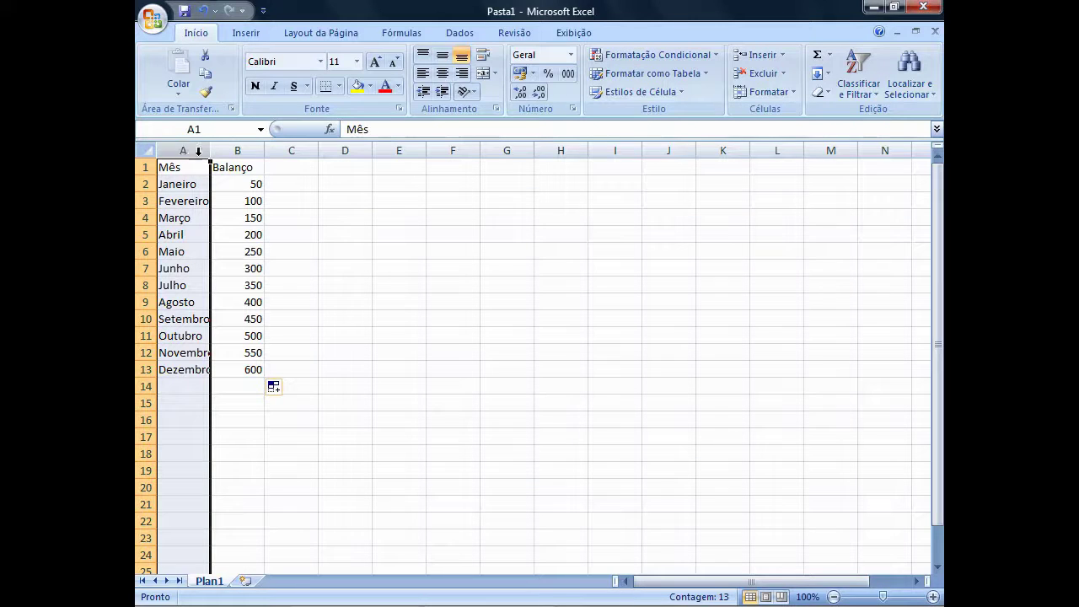
{"action": "left_click", "coordinate": [296, 150]}
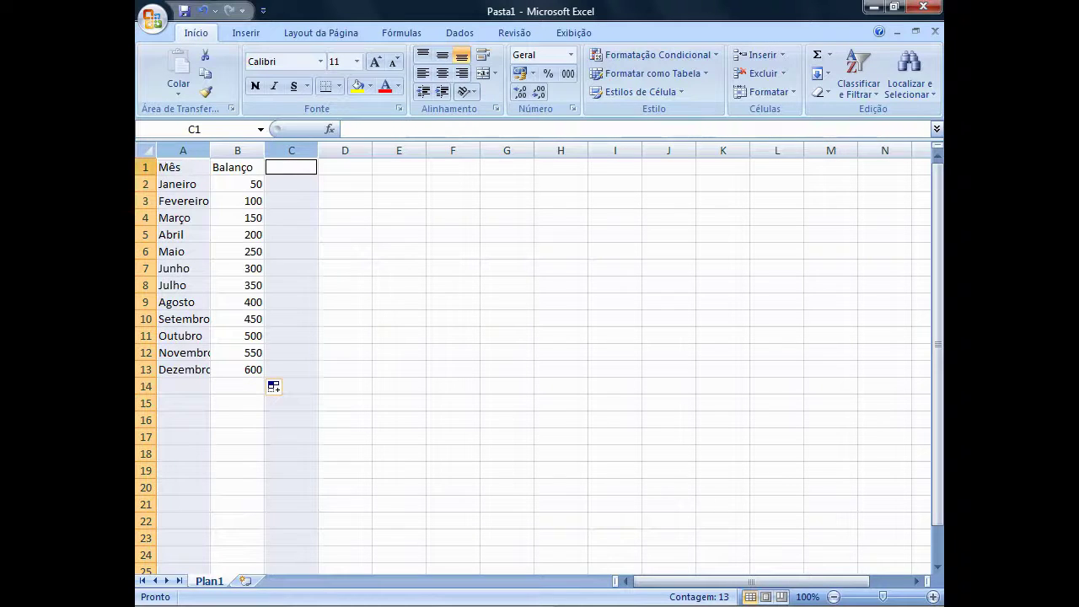
{"action": "left_click", "coordinate": [146, 150]}
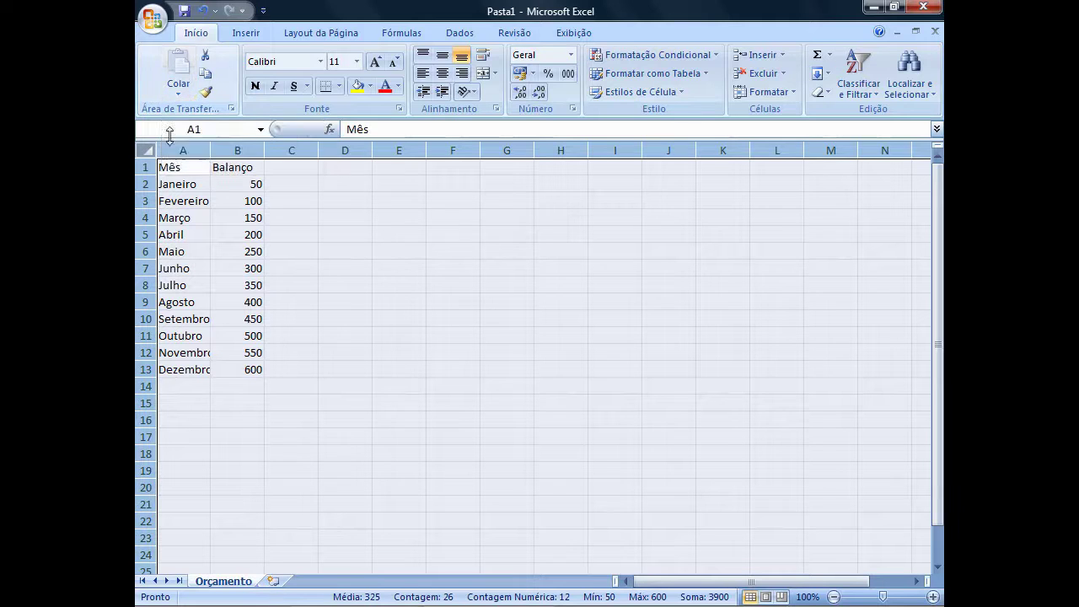
- Move the Janeiro entry from cell A2 to cell D1 by cutting and pasting
{"action": "left_click", "coordinate": [171, 184]}
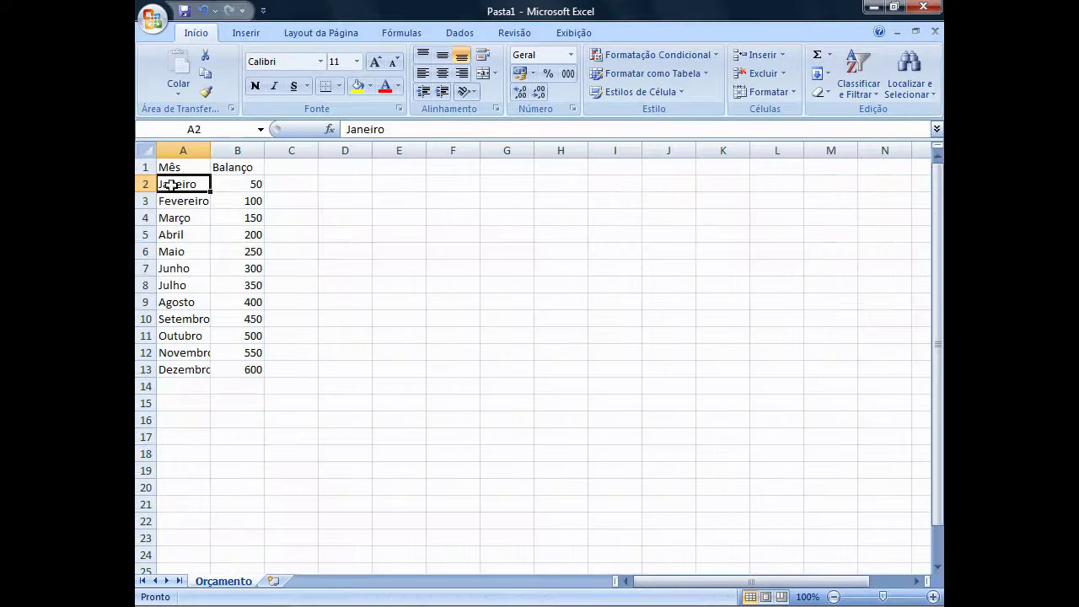
{"action": "left_click", "coordinate": [207, 61]}
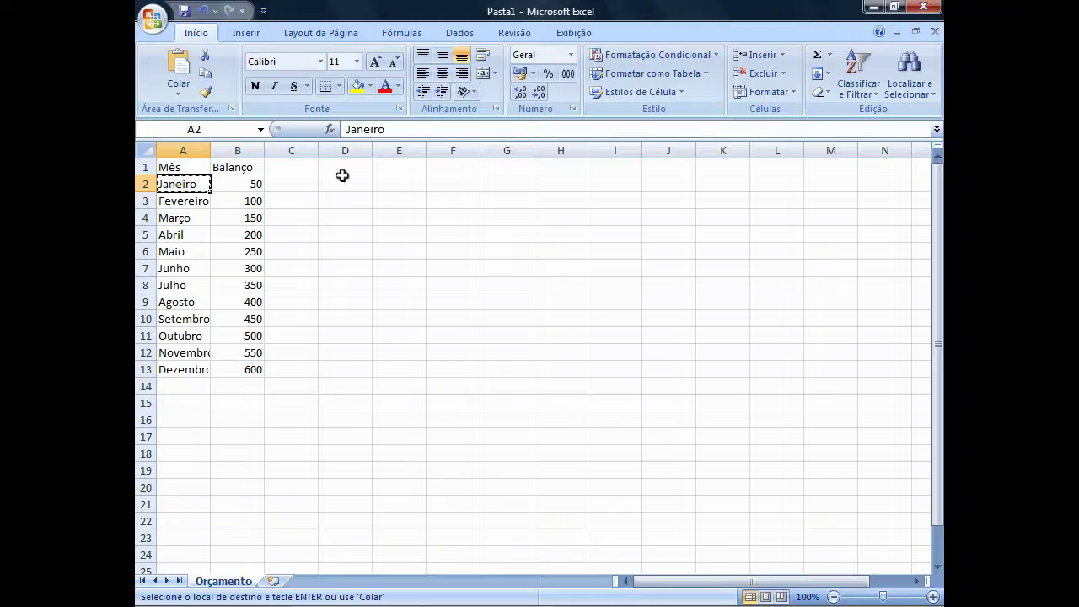
{"action": "left_click", "coordinate": [347, 169]}
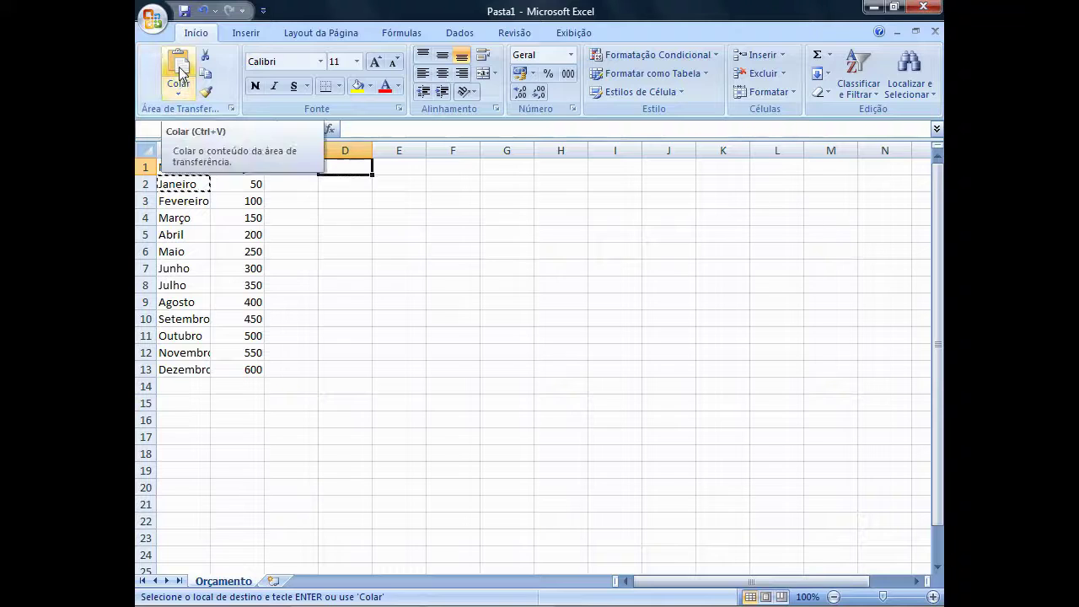
{"action": "left_click", "coordinate": [180, 72]}
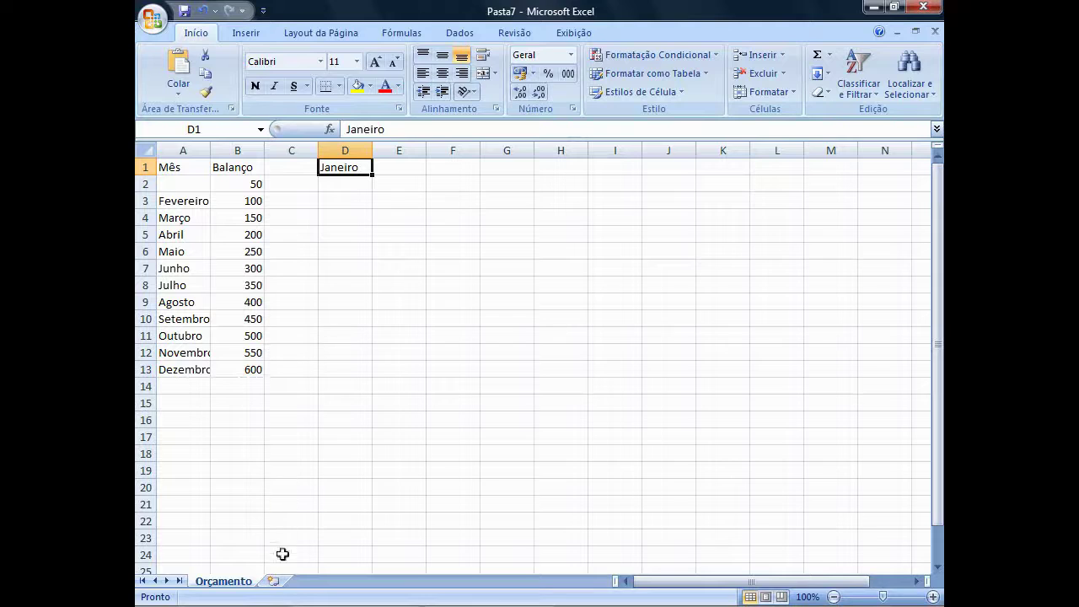
- Add a new worksheet and copy the range A1:D13 from the Orçamento sheet into it, starting at A1
{"action": "left_click", "coordinate": [277, 581]}
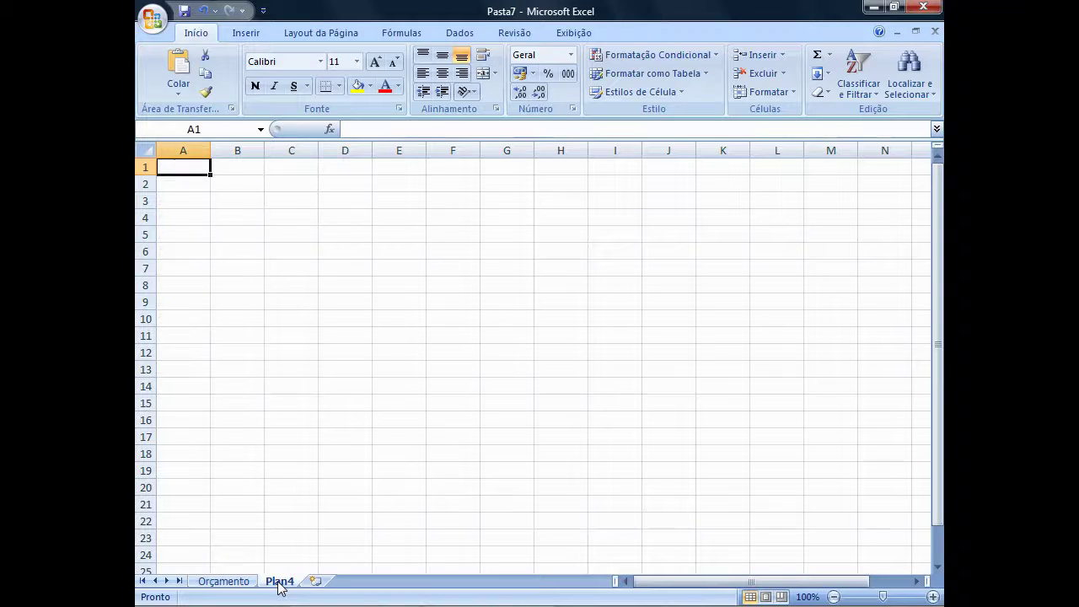
{"action": "left_click", "coordinate": [226, 582]}
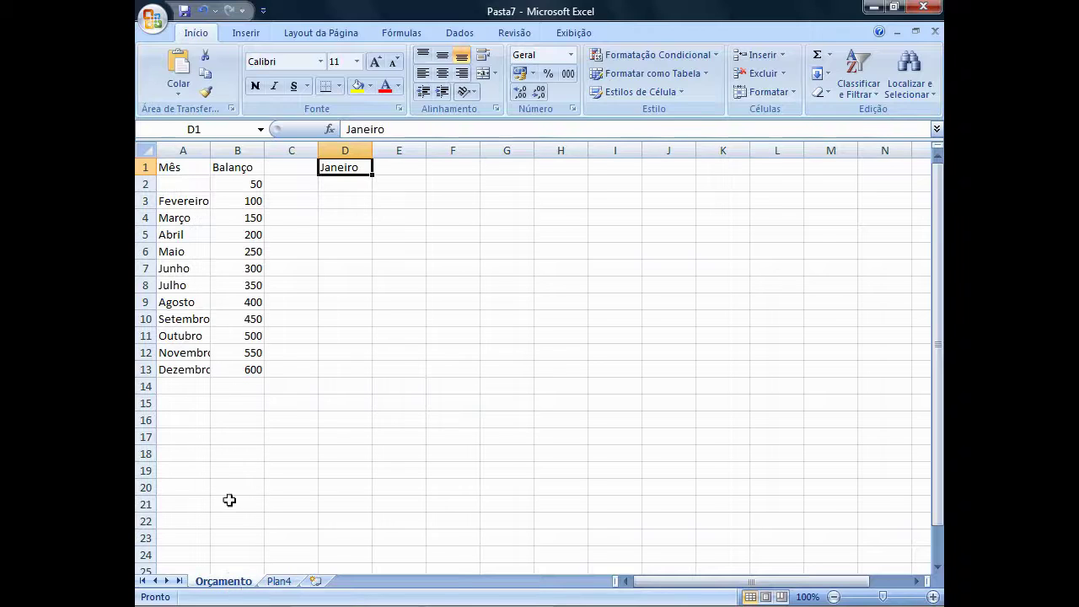
{"action": "left_click", "coordinate": [185, 168]}
{"action": "left_click_drag", "start_coordinate": [186, 168], "coordinate": [332, 366]}
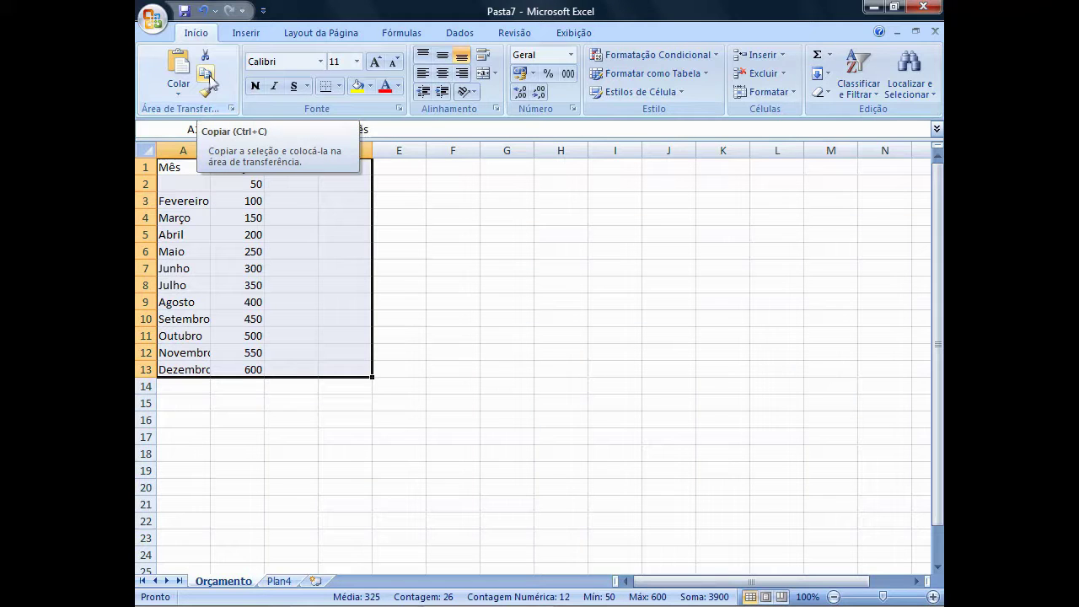
{"action": "left_click", "coordinate": [208, 76]}
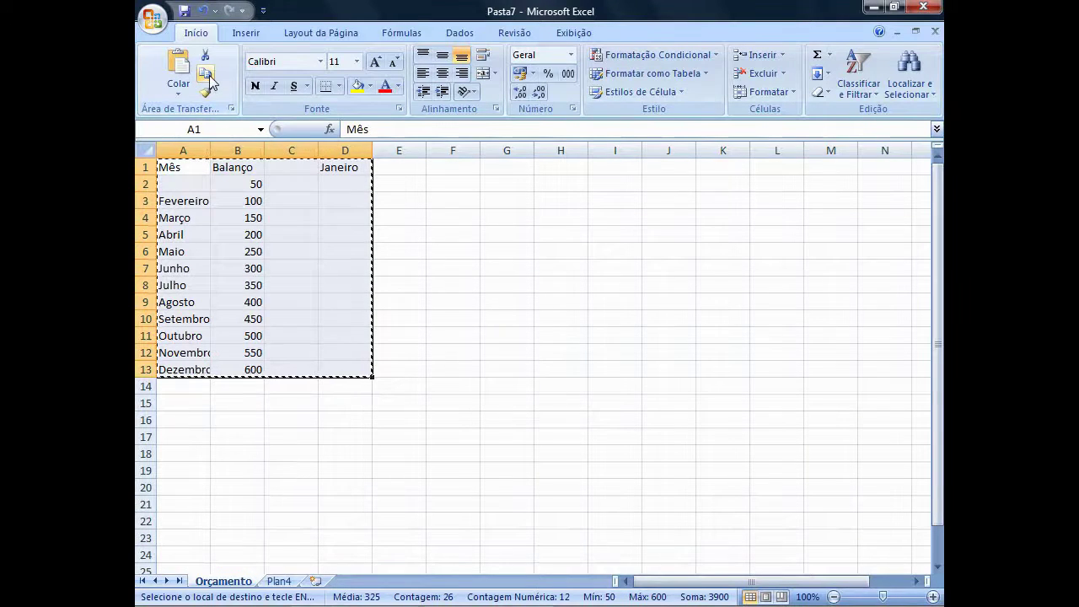
{"action": "left_click", "coordinate": [278, 581]}
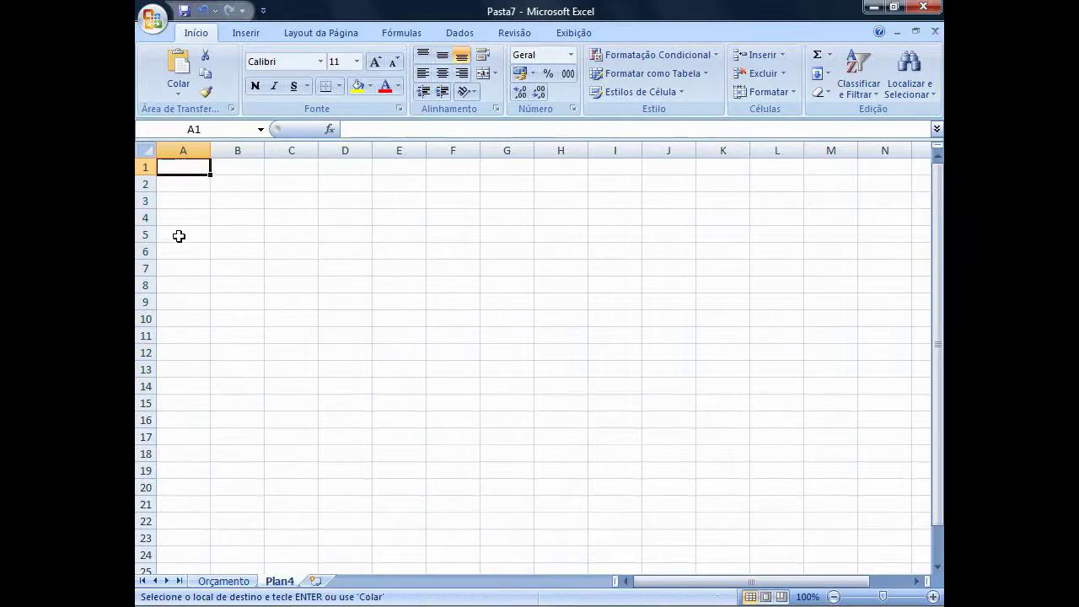
{"action": "left_click", "coordinate": [178, 74]}
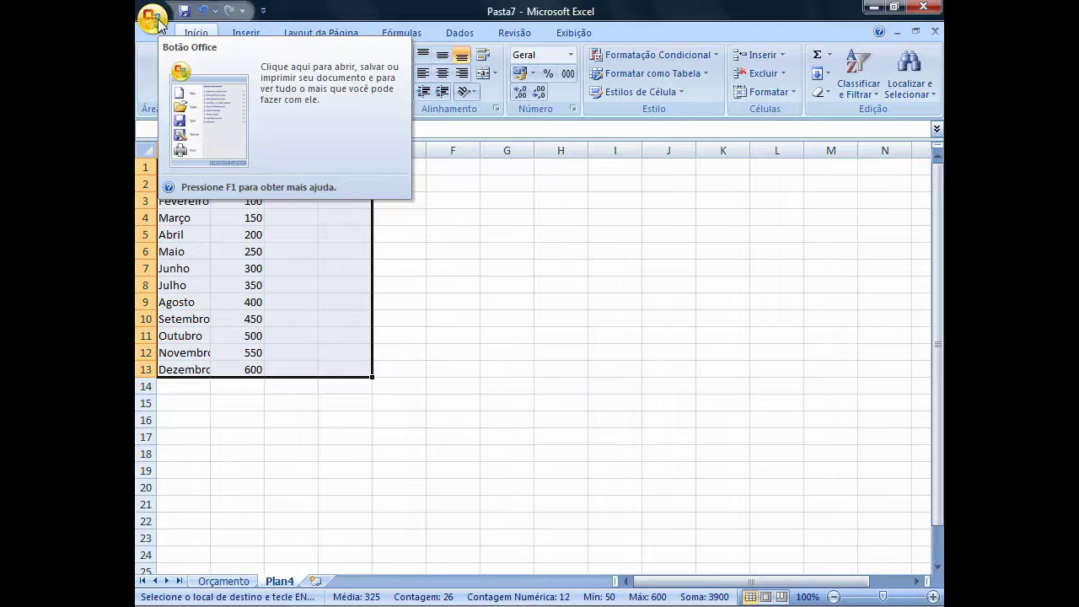
- Save the workbook in the Documents folder under the file name curso
{"action": "left_click", "coordinate": [152, 18]}
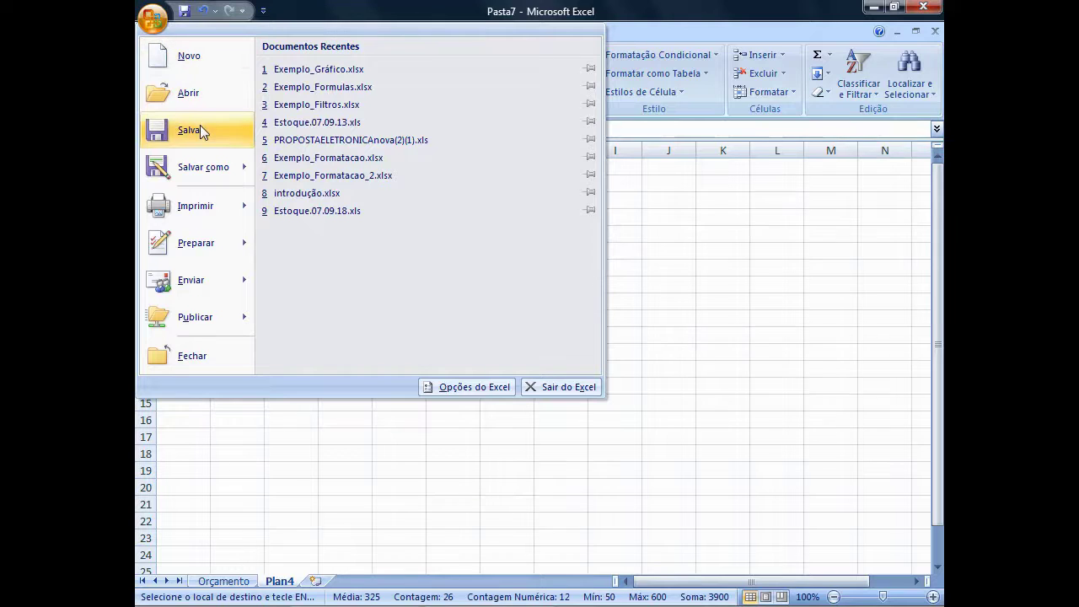
{"action": "mouse_move", "coordinate": [204, 173]}
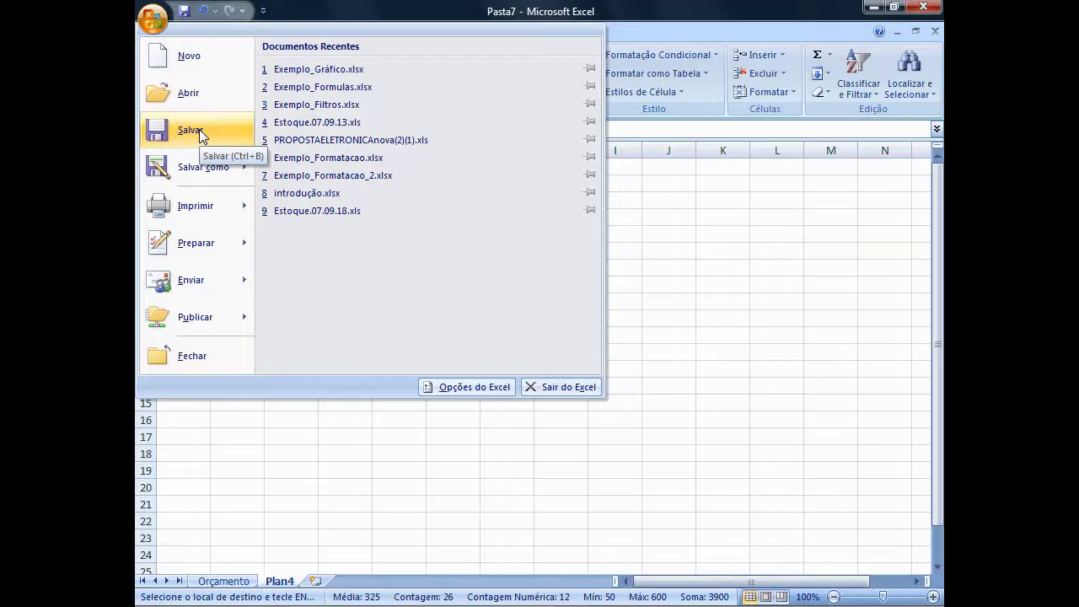
{"action": "left_click", "coordinate": [199, 129]}
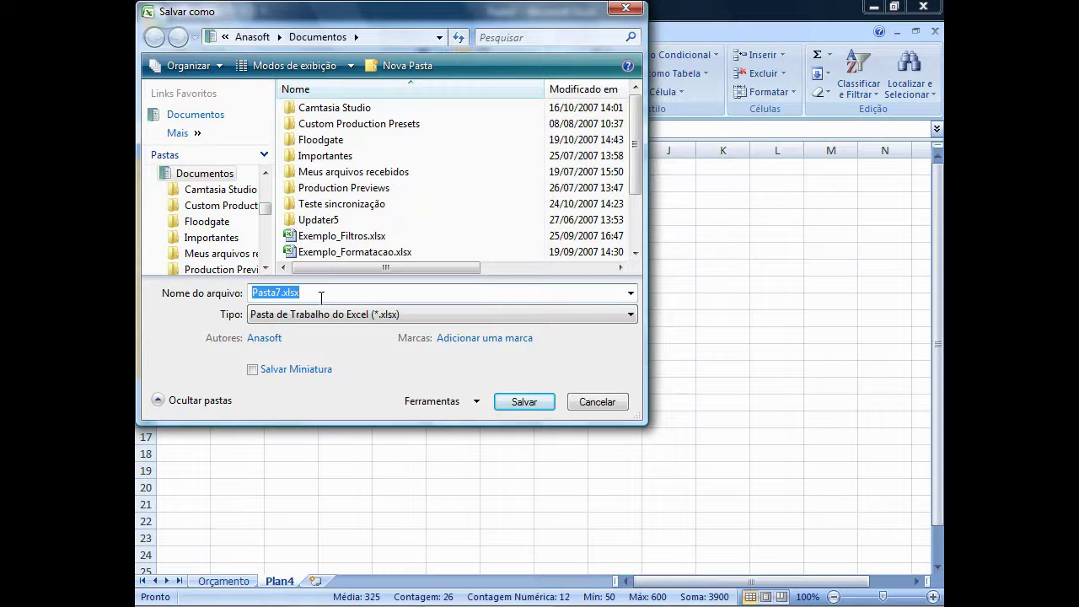
{"action": "type", "text": "cu"}
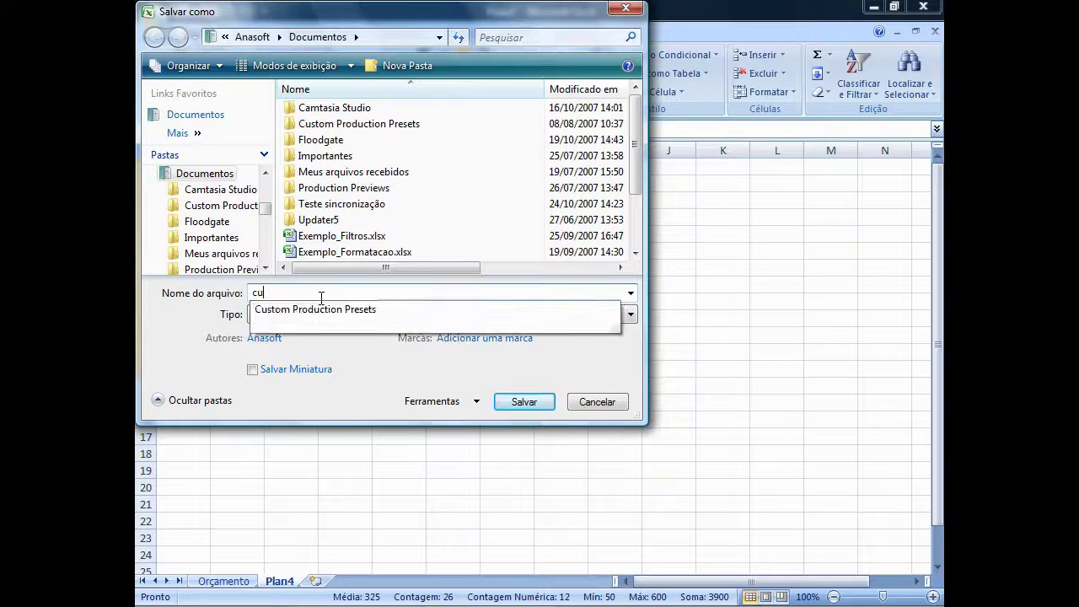
{"action": "type", "text": "rso"}
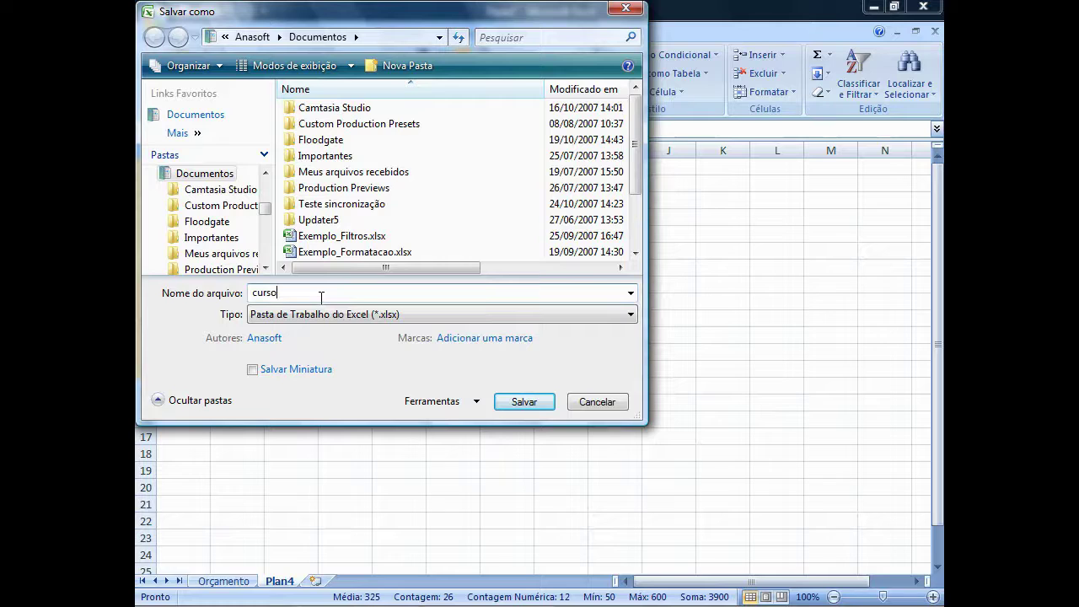
{"action": "left_click", "coordinate": [524, 402]}
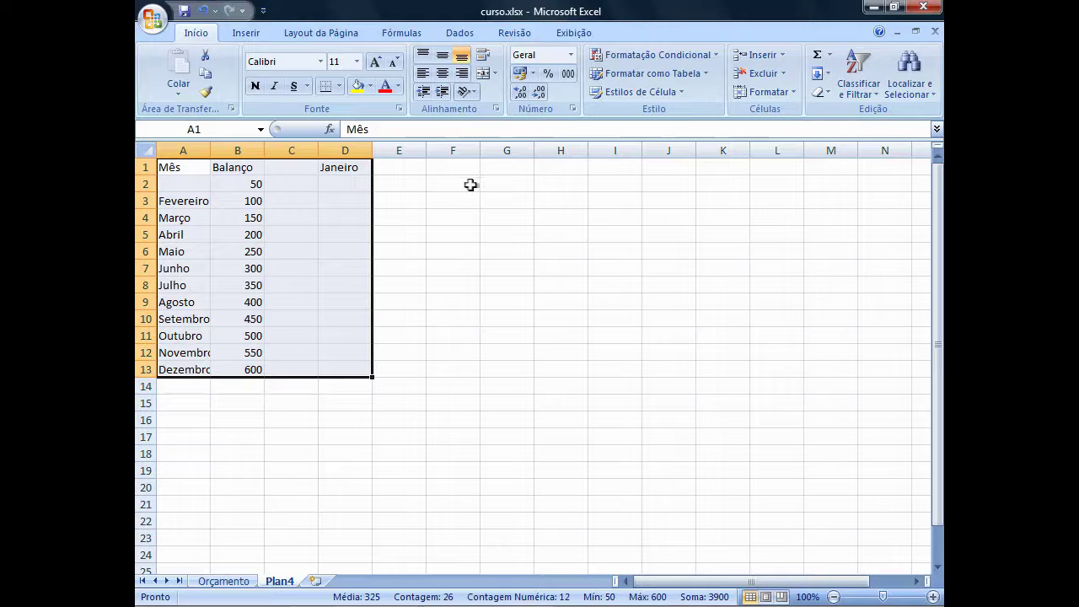
{"action": "key", "text": "ctrl+c"}
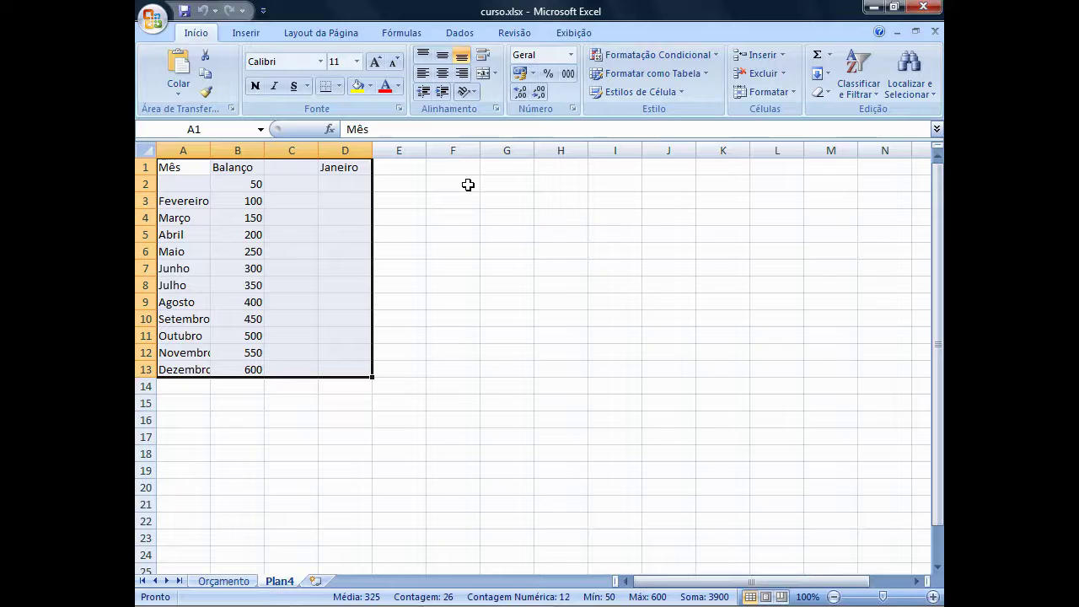
- Save a copy of the workbook in the standard Excel format as curso2.xlsx
{"action": "left_click", "coordinate": [153, 20]}
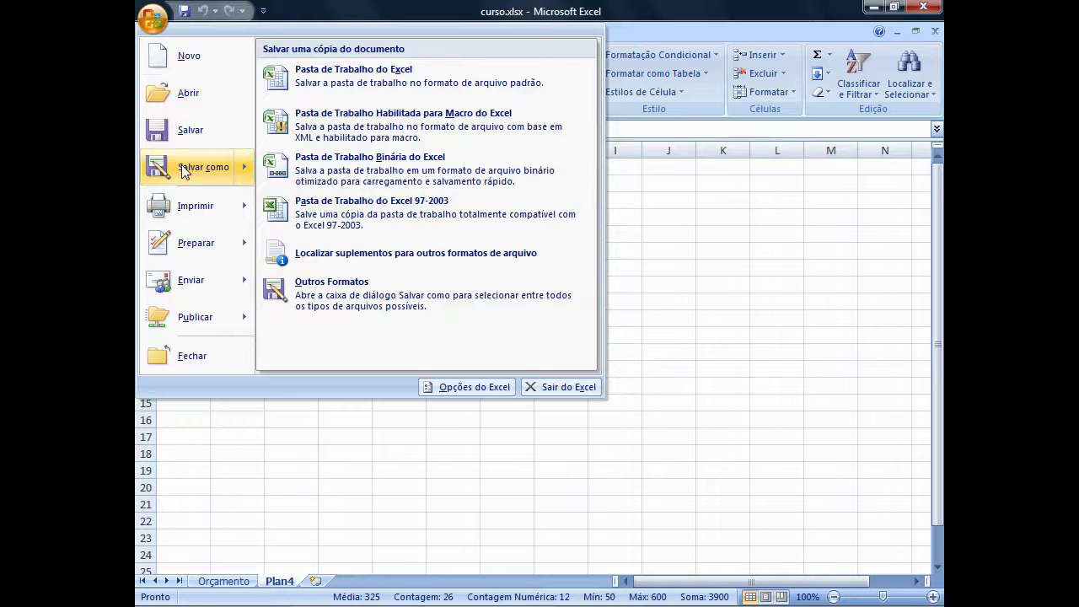
{"action": "left_click", "coordinate": [325, 81]}
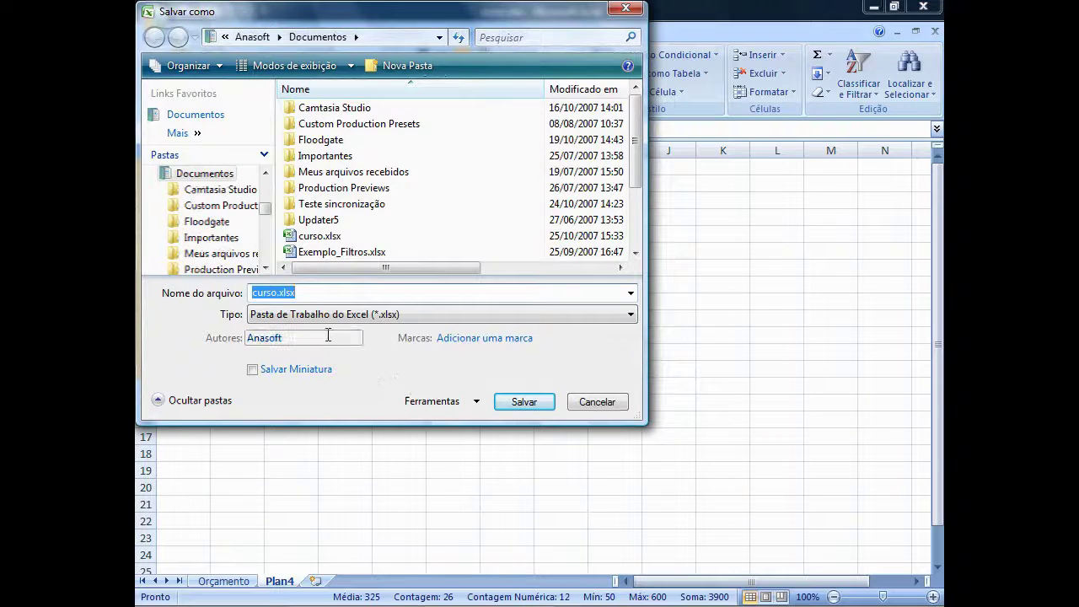
{"action": "left_click", "coordinate": [276, 292]}
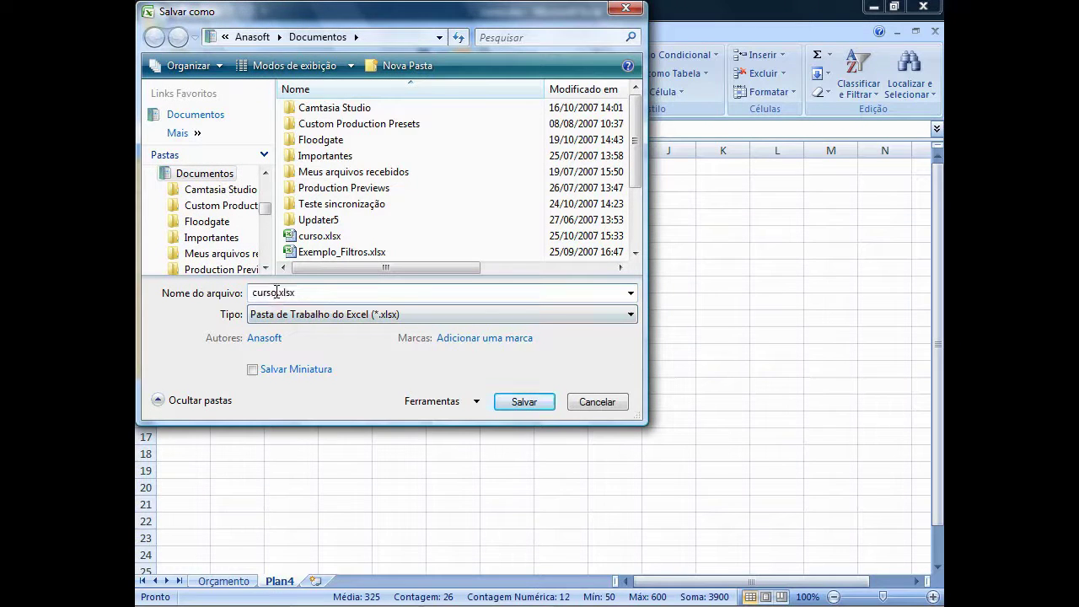
{"action": "type", "text": "2"}
{"action": "left_click", "coordinate": [523, 402]}
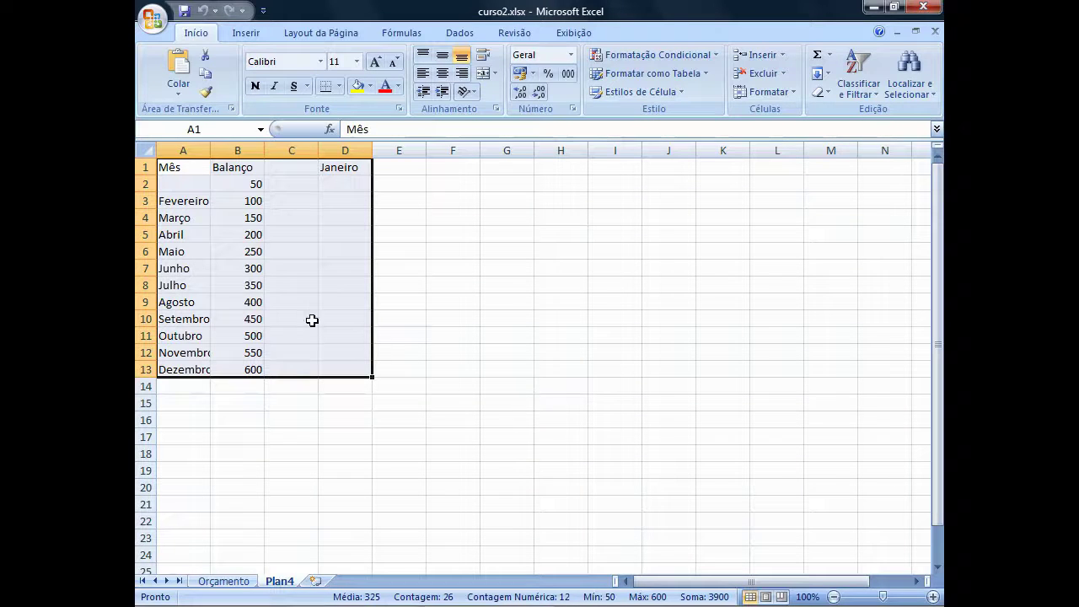
{"action": "left_click", "coordinate": [151, 19]}
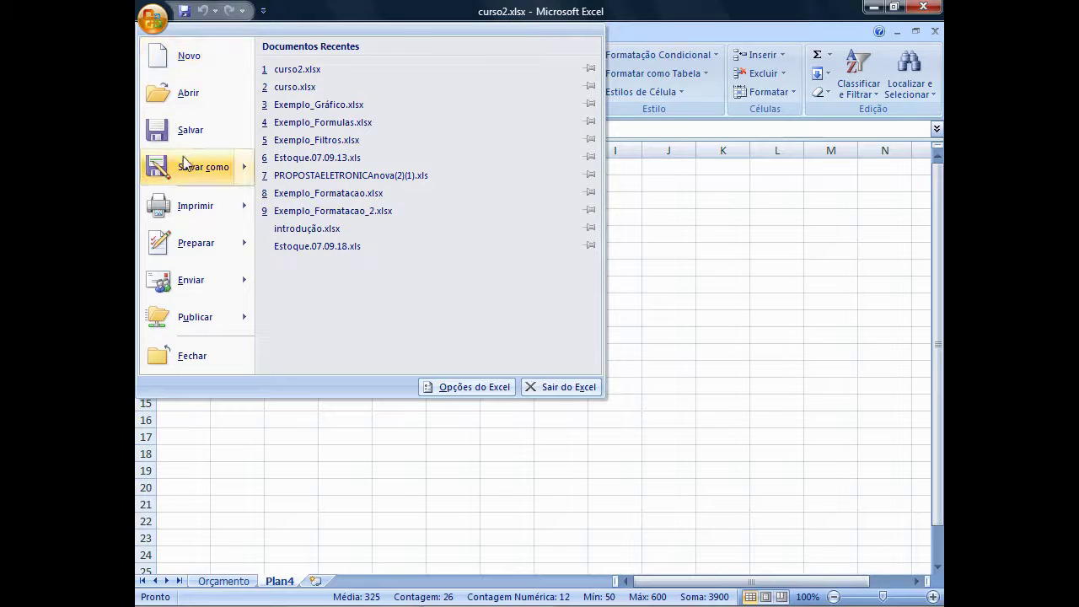
{"action": "mouse_move", "coordinate": [183, 172]}
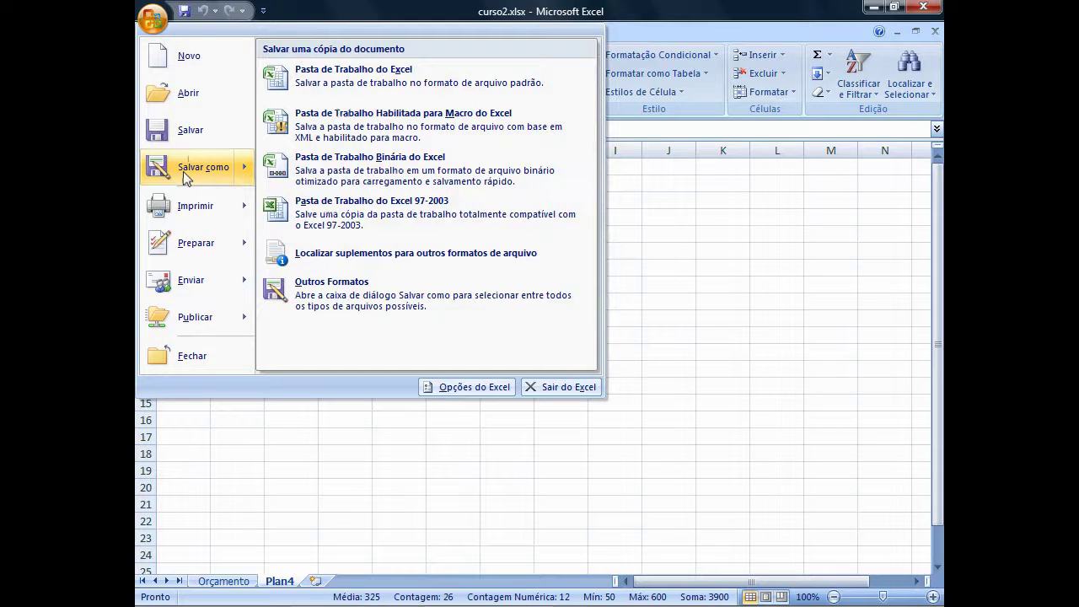
{"action": "left_click", "coordinate": [383, 217]}
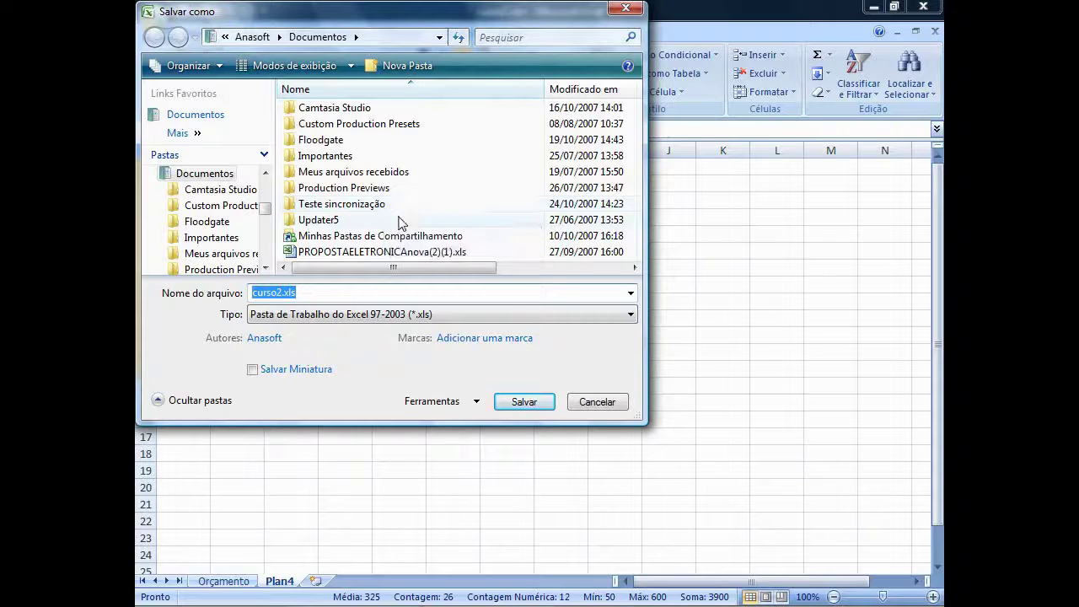
{"action": "left_click", "coordinate": [597, 403]}
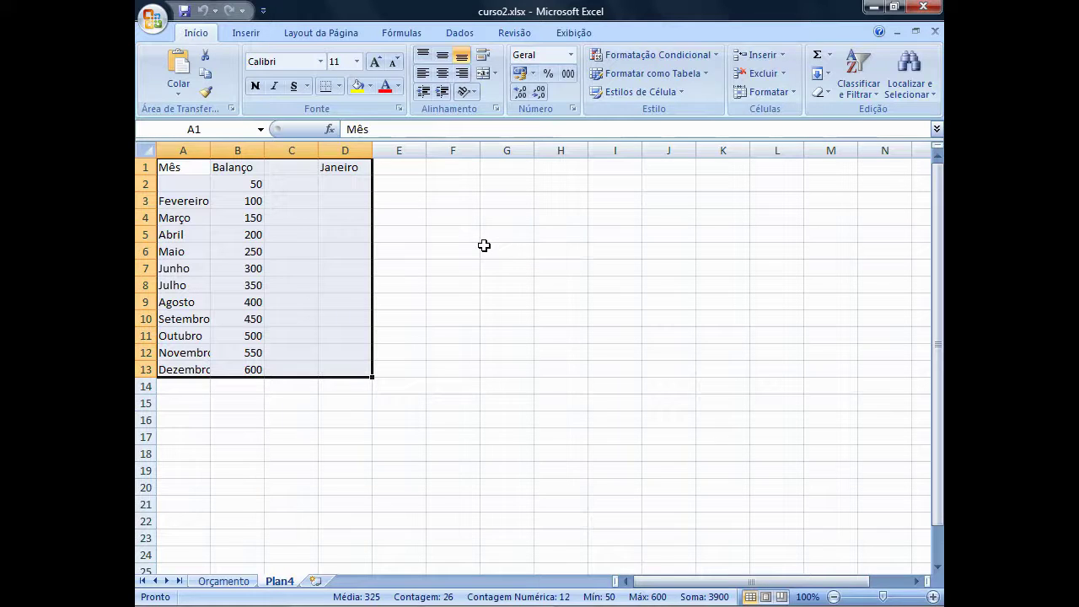
- Close the curso2.xlsx workbook while leaving the program open
{"action": "left_click", "coordinate": [152, 18]}
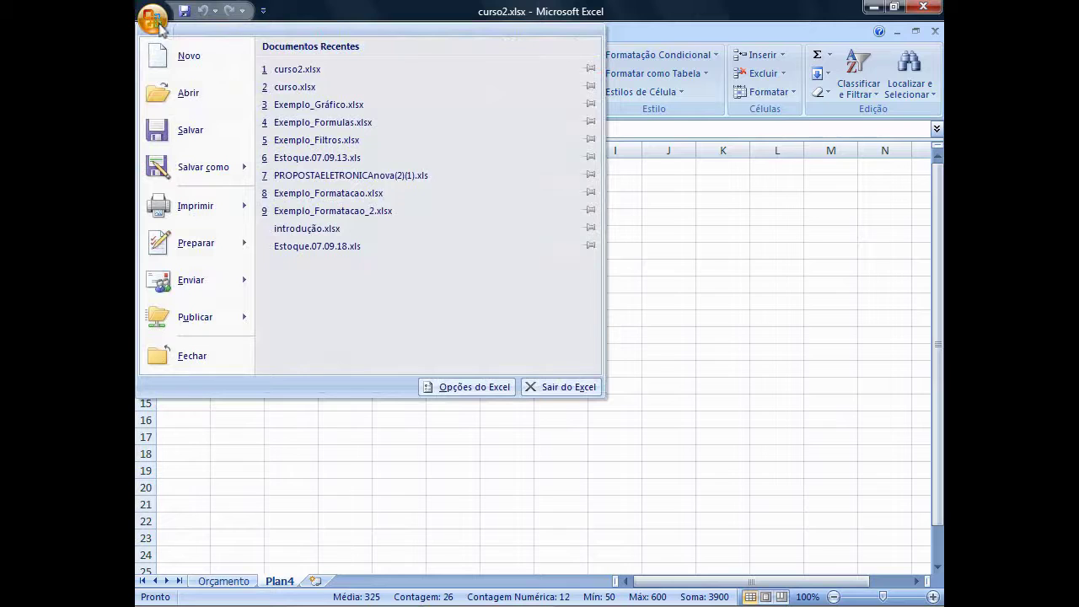
{"action": "left_click", "coordinate": [187, 358]}
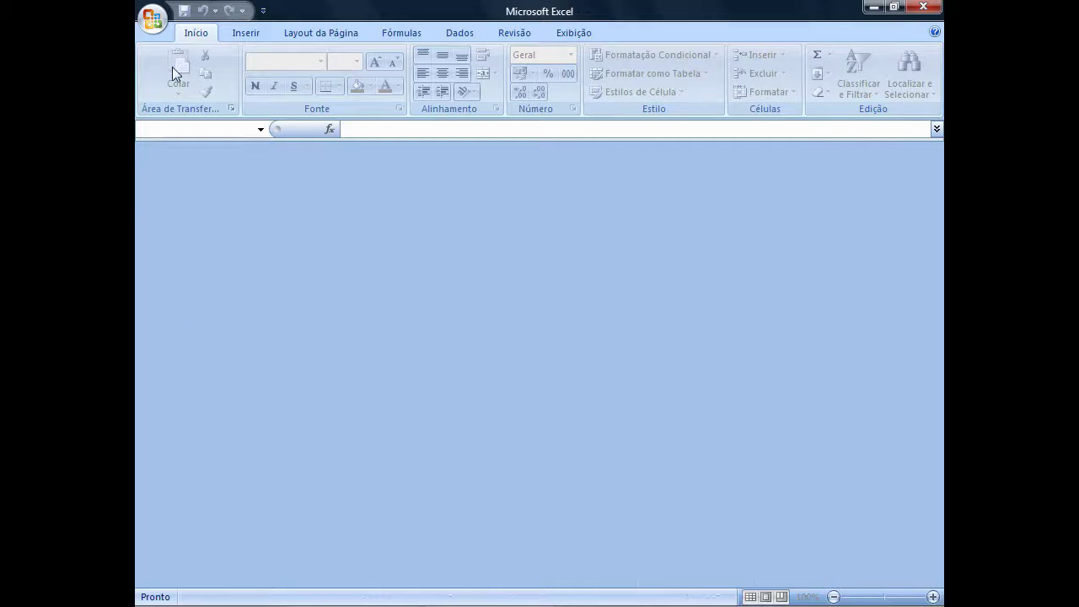
- Create a new blank workbook from the Pasta de trabalho em branco template
{"action": "left_click", "coordinate": [158, 20]}
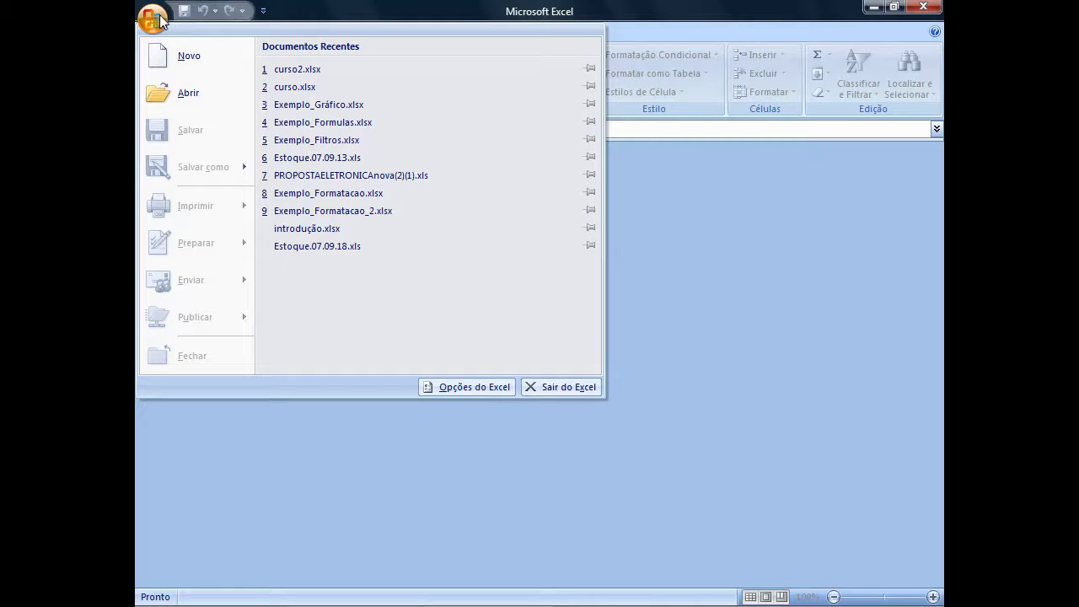
{"action": "left_click", "coordinate": [170, 62]}
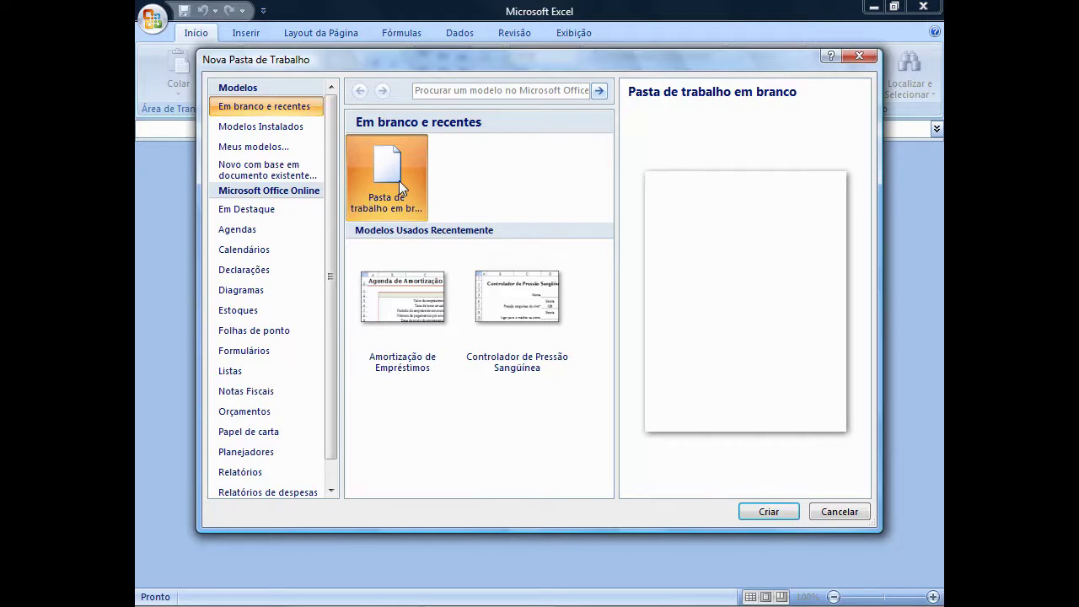
{"action": "left_click", "coordinate": [755, 511]}
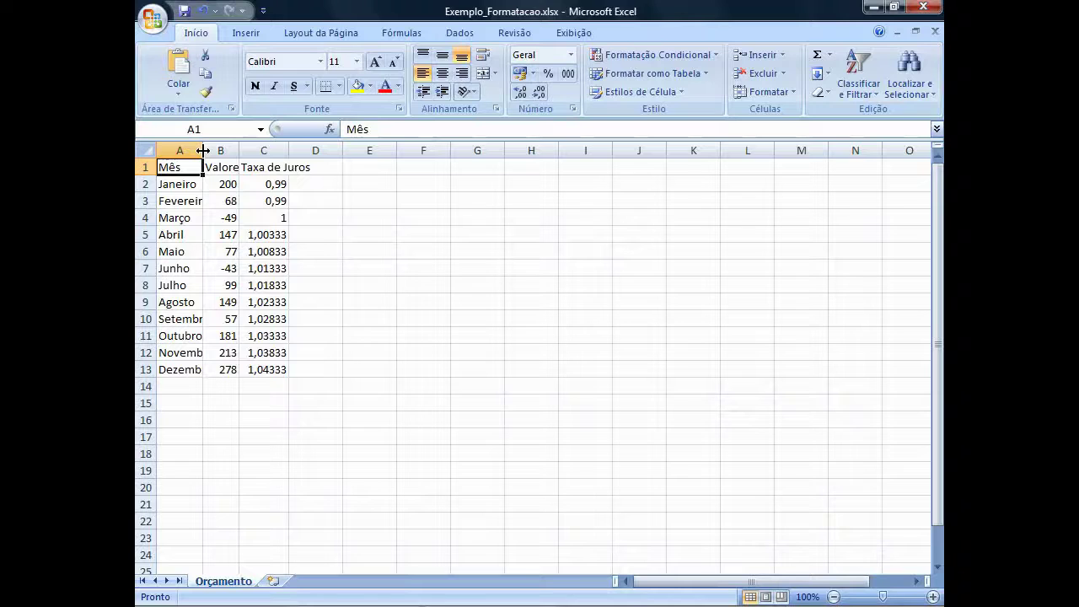
- Widen columns A, B and C to fit their contents and centre the headings in row 1
{"action": "left_click_drag", "start_coordinate": [202, 151], "coordinate": [215, 150]}
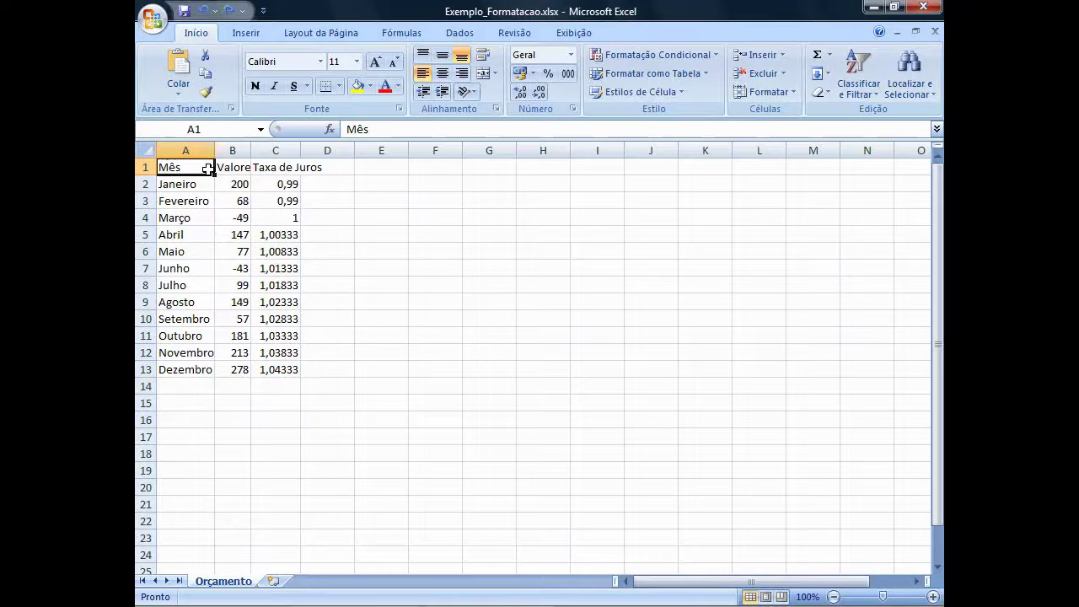
{"action": "left_click_drag", "start_coordinate": [214, 150], "coordinate": [216, 147]}
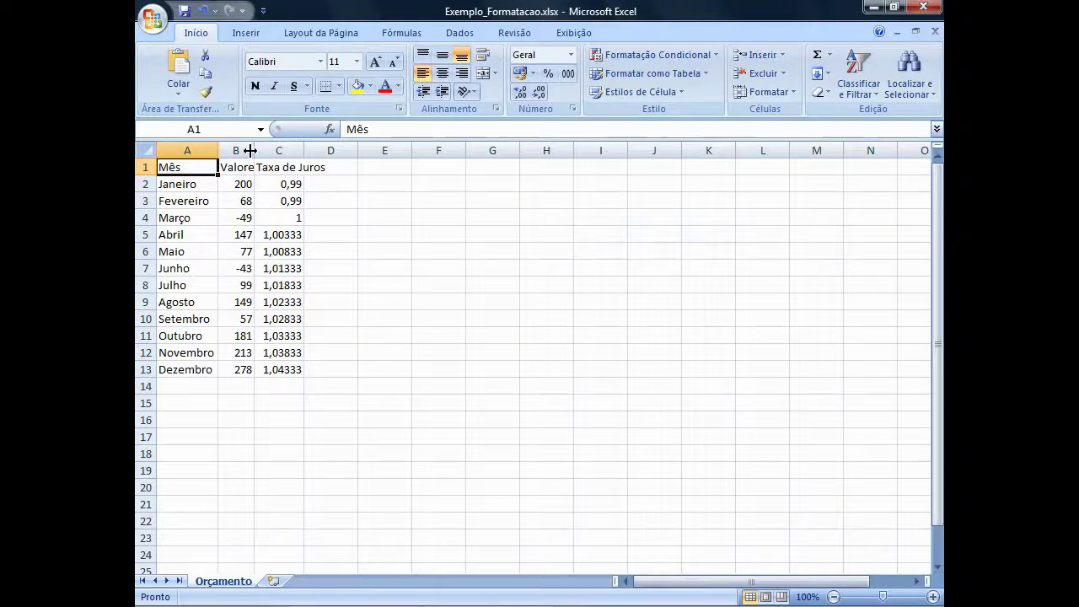
{"action": "double_click", "coordinate": [250, 150]}
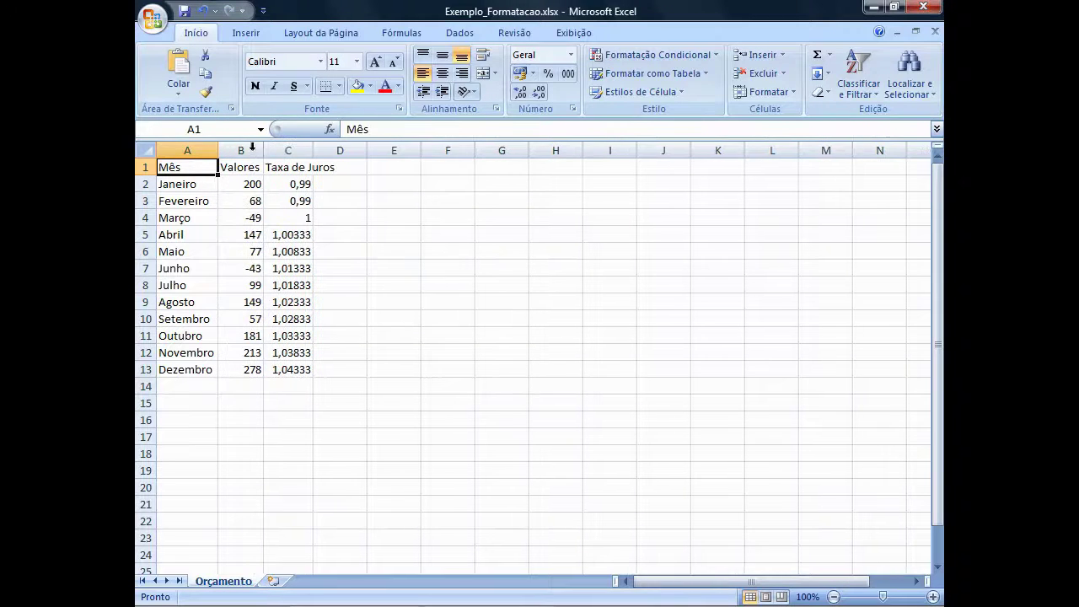
{"action": "double_click", "coordinate": [313, 150]}
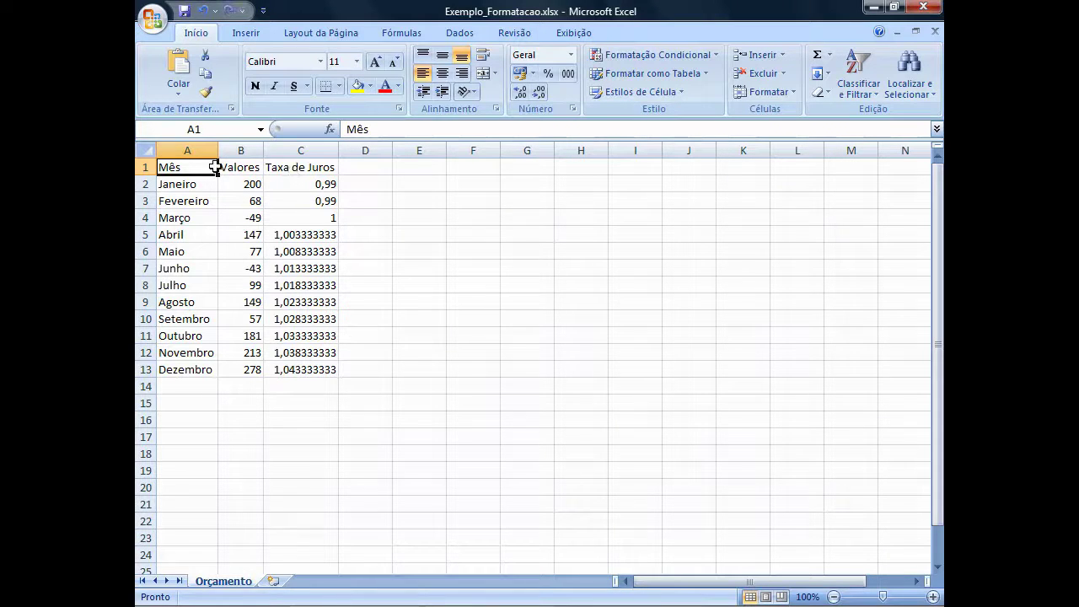
{"action": "left_click", "coordinate": [146, 168]}
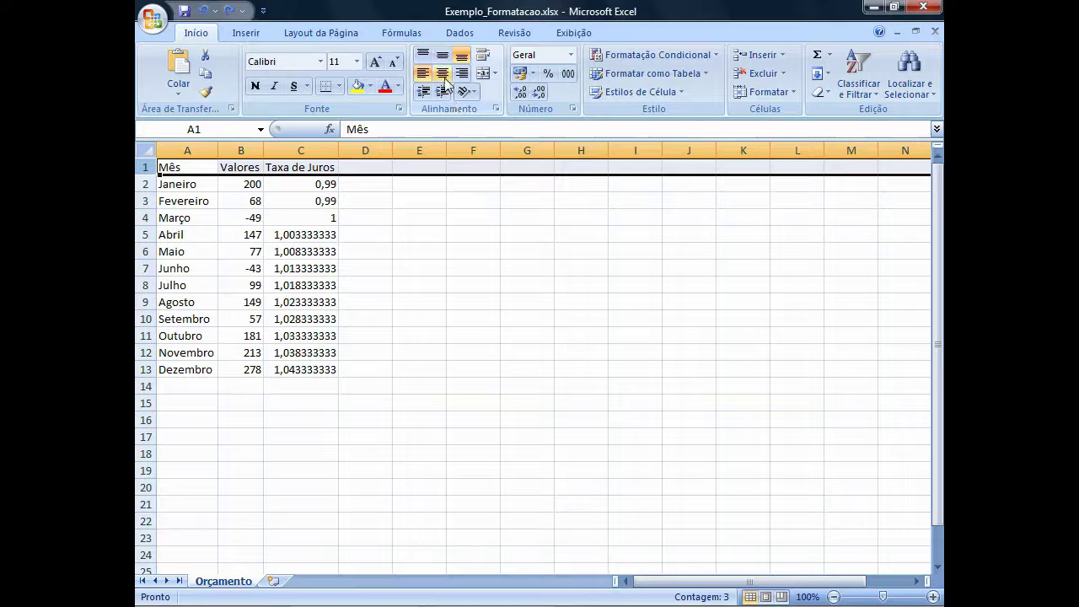
{"action": "left_click", "coordinate": [444, 76]}
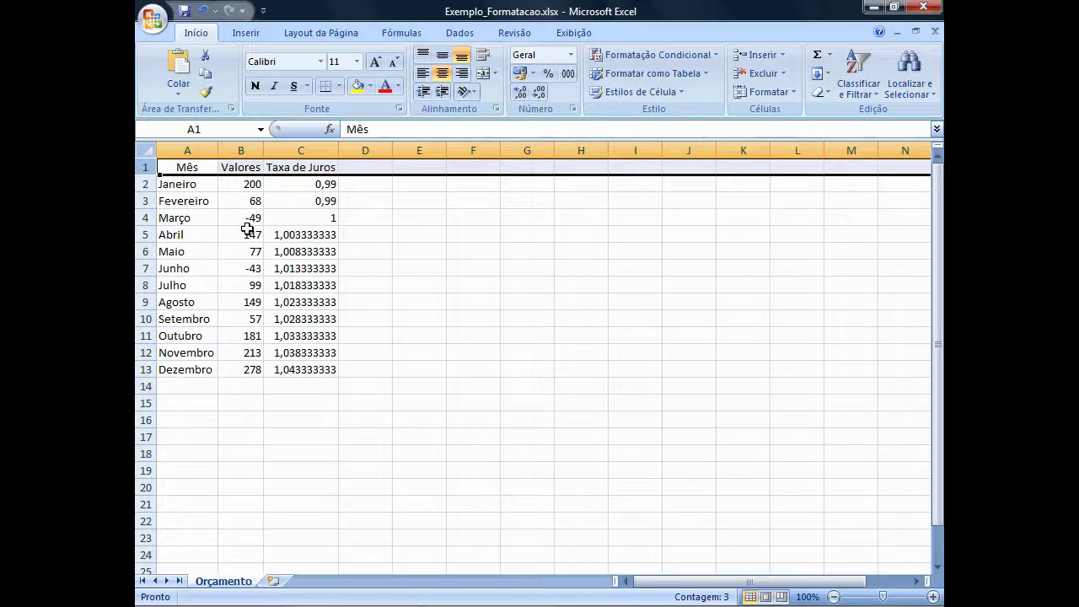
- Format the values in B2:B13 with the Moeda number format
{"action": "left_click_drag", "start_coordinate": [253, 184], "coordinate": [251, 369]}
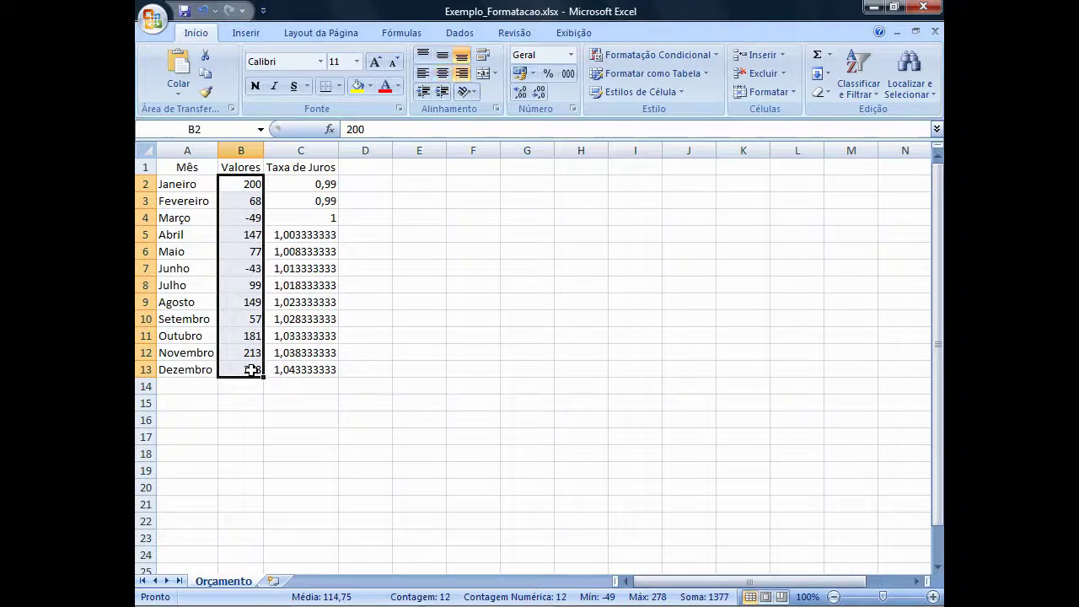
{"action": "left_click", "coordinate": [572, 56]}
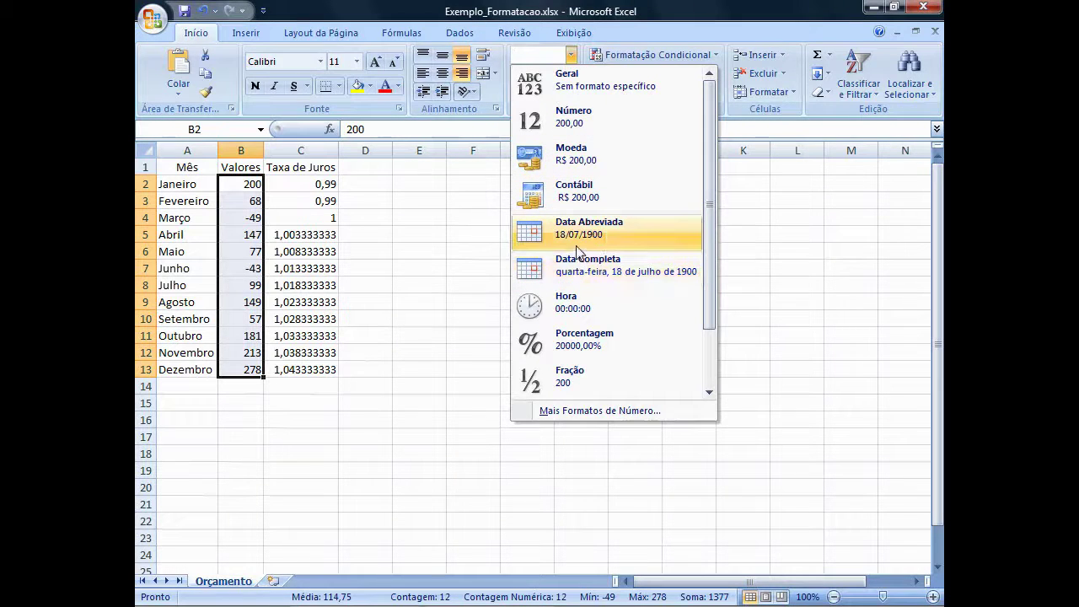
{"action": "left_click", "coordinate": [579, 160]}
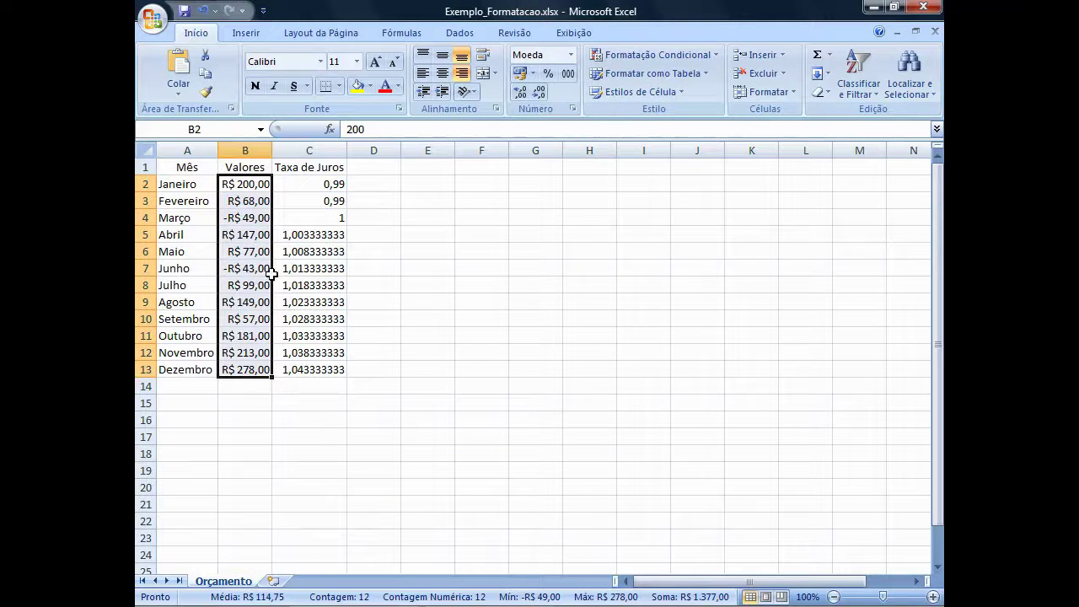
{"action": "left_click", "coordinate": [571, 57]}
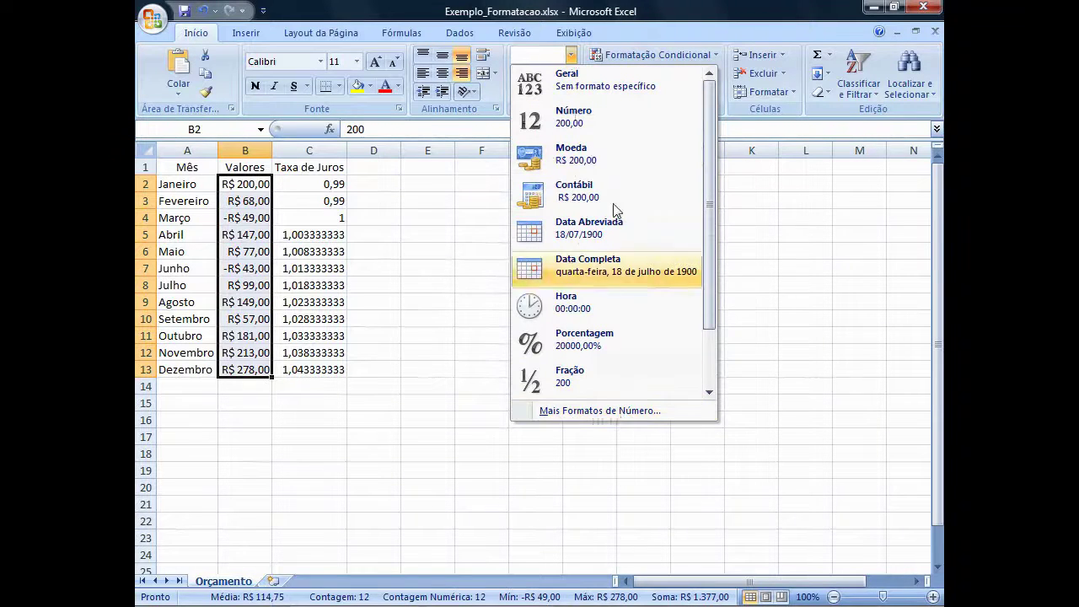
{"action": "left_click", "coordinate": [571, 56]}
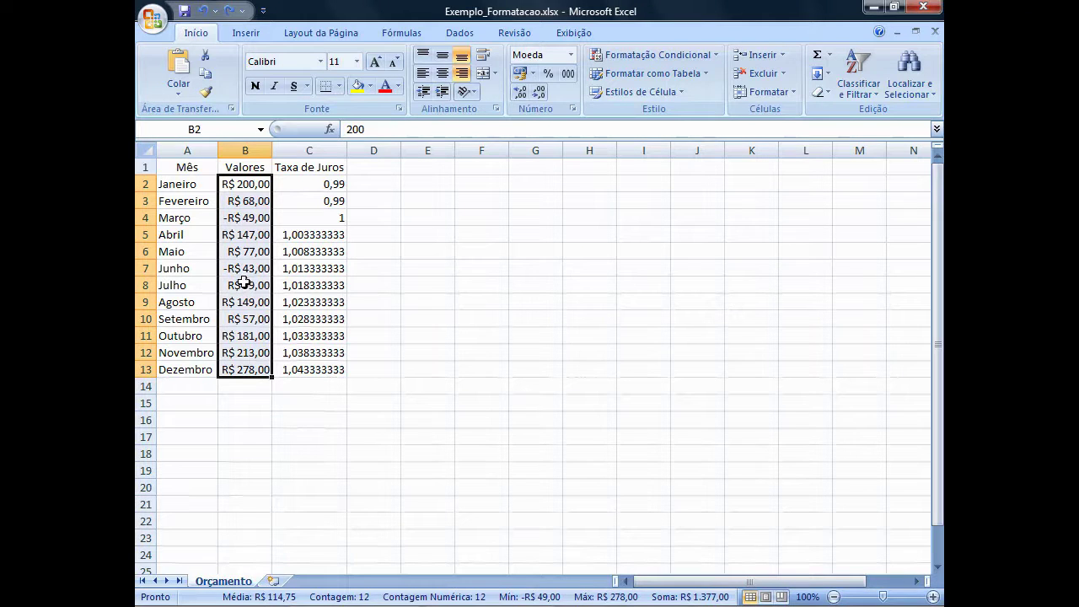
- Change the January value in cell B2 to 150
{"action": "left_click", "coordinate": [255, 184]}
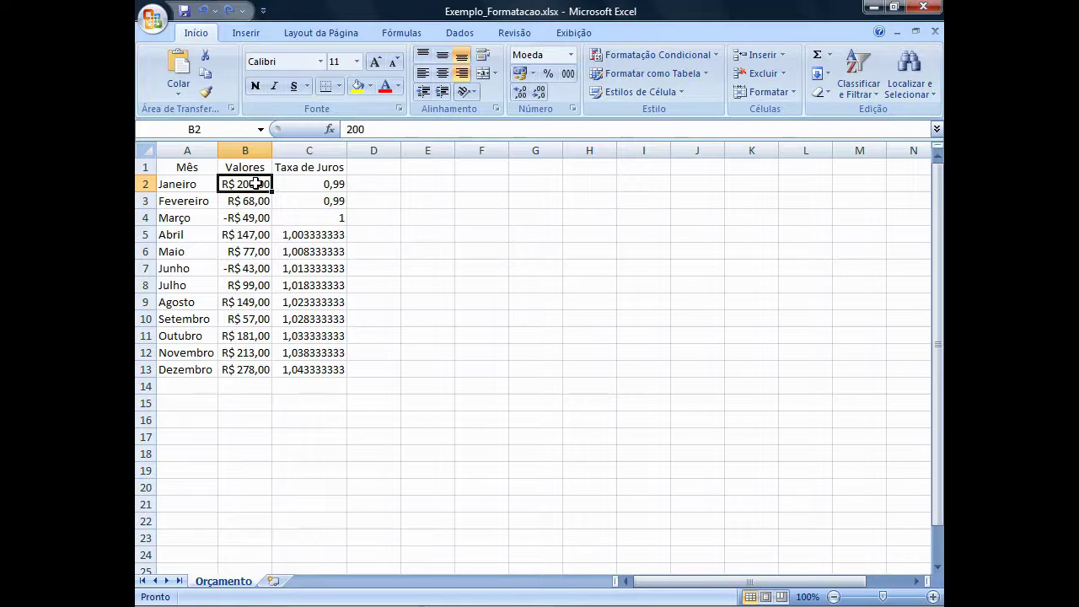
{"action": "type", "text": "150"}
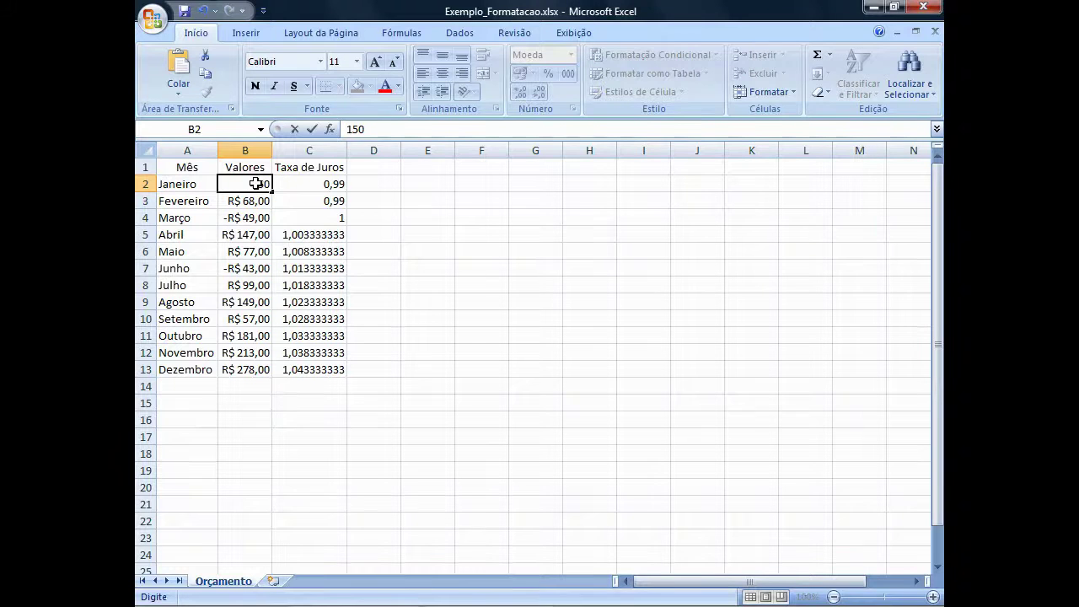
{"action": "key", "text": "Return"}
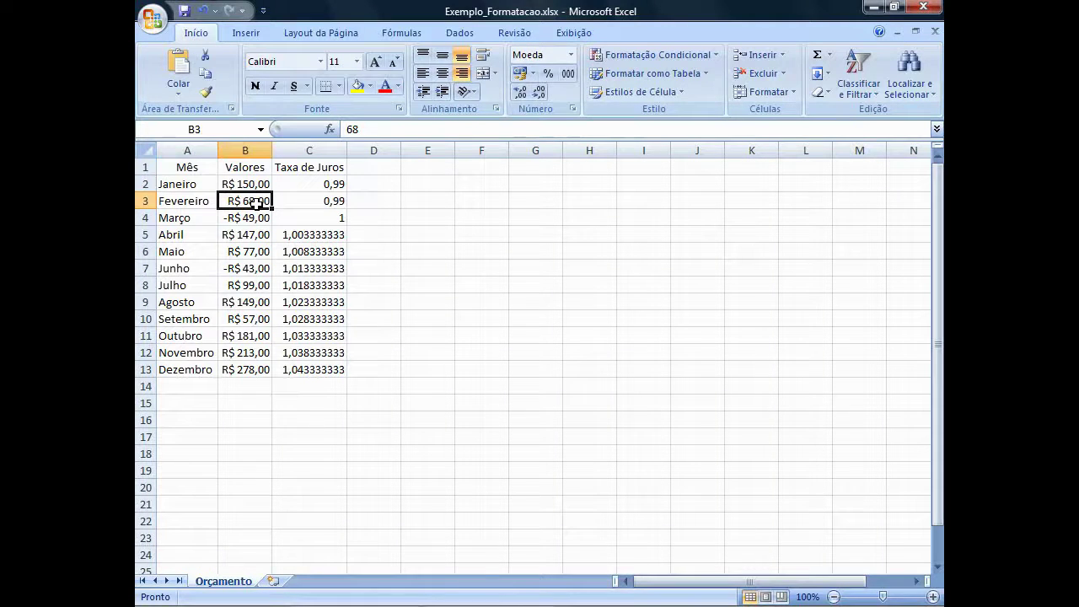
- Format the interest rates in C2:C13 with the Porcentagem number format
{"action": "left_click", "coordinate": [313, 183]}
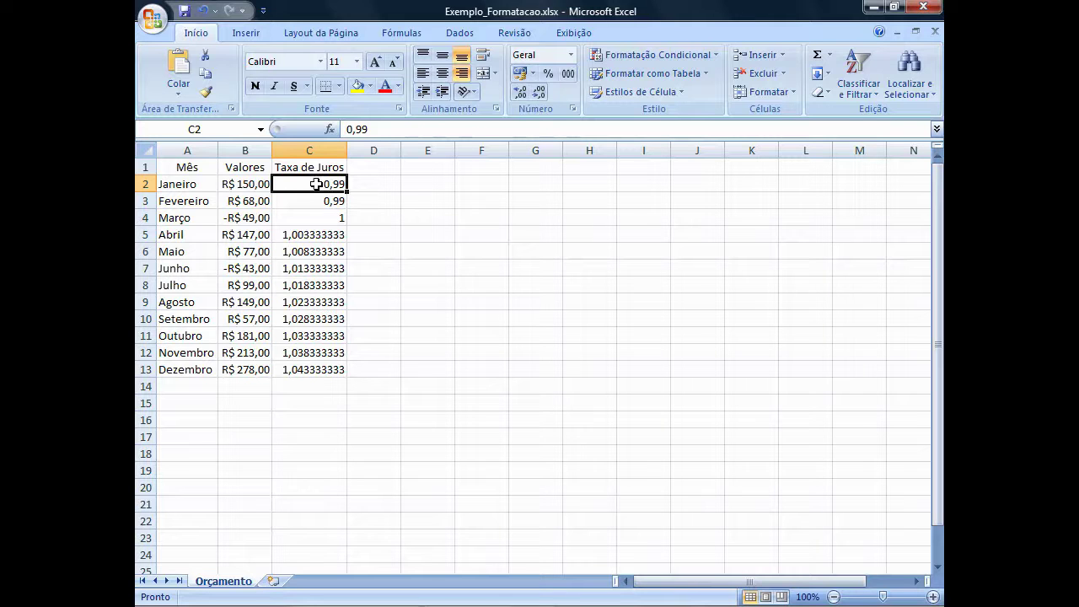
{"action": "left_click_drag", "start_coordinate": [316, 184], "coordinate": [316, 370]}
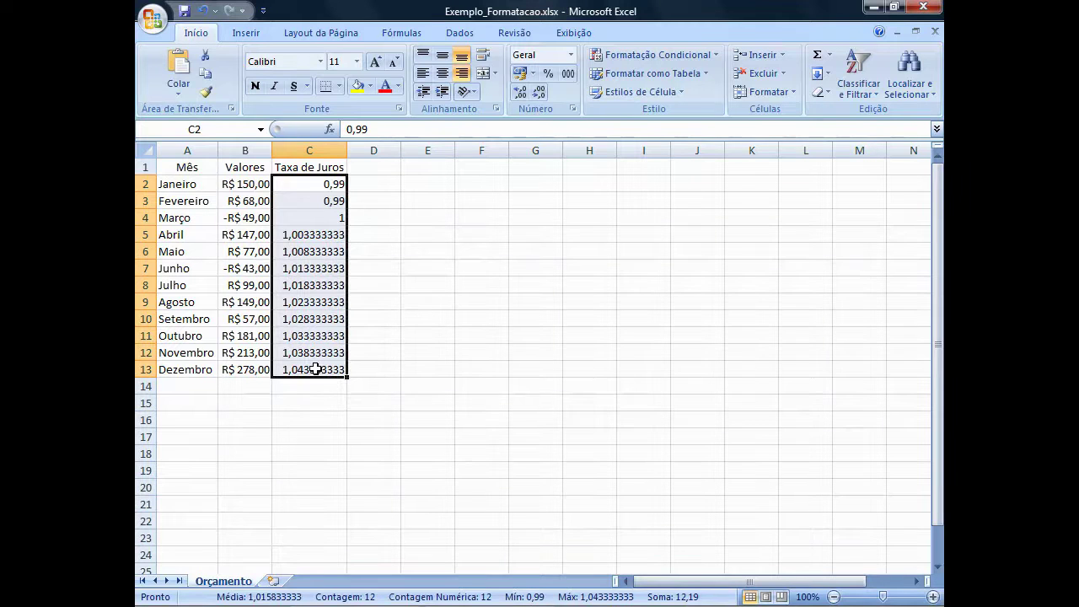
{"action": "left_click", "coordinate": [571, 56]}
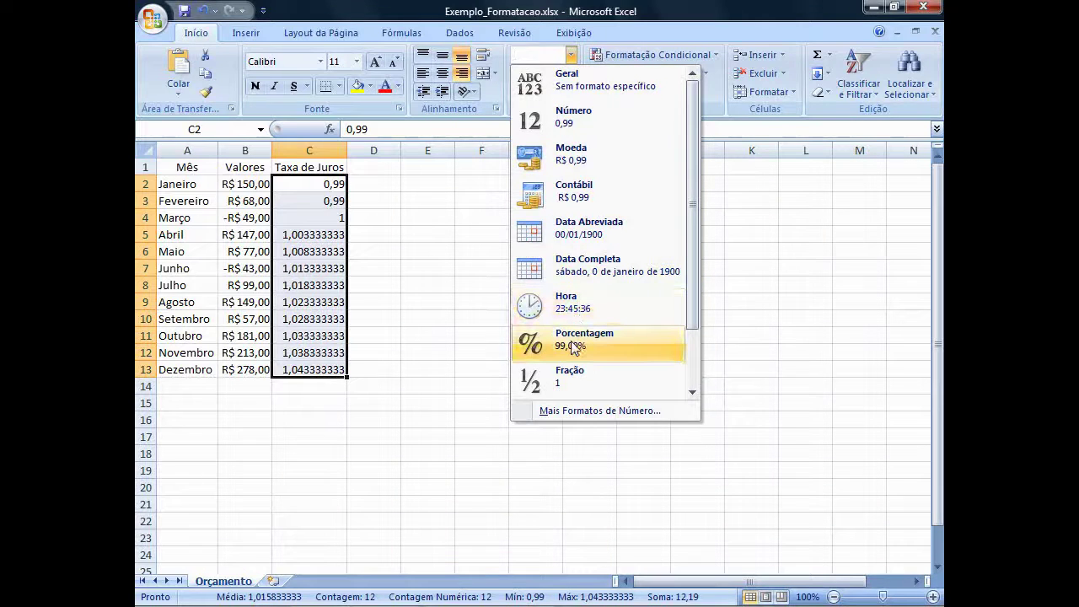
{"action": "left_click", "coordinate": [571, 345]}
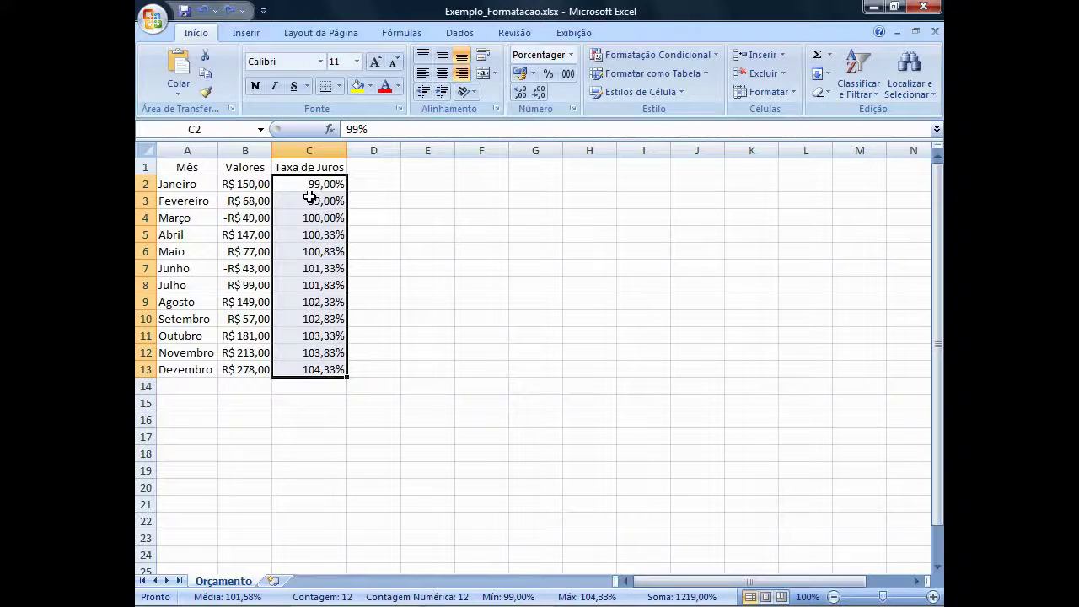
- Increase the decimal places of the percentages in C2:C13 to four, and reduce them back to two
{"action": "left_click", "coordinate": [521, 92]}
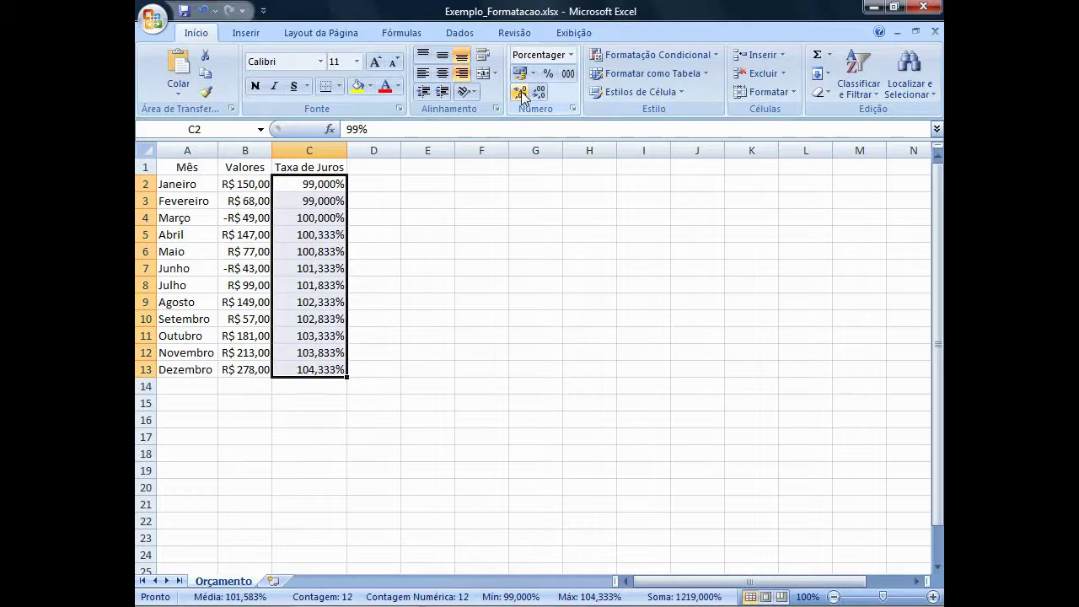
{"action": "left_click", "coordinate": [521, 92]}
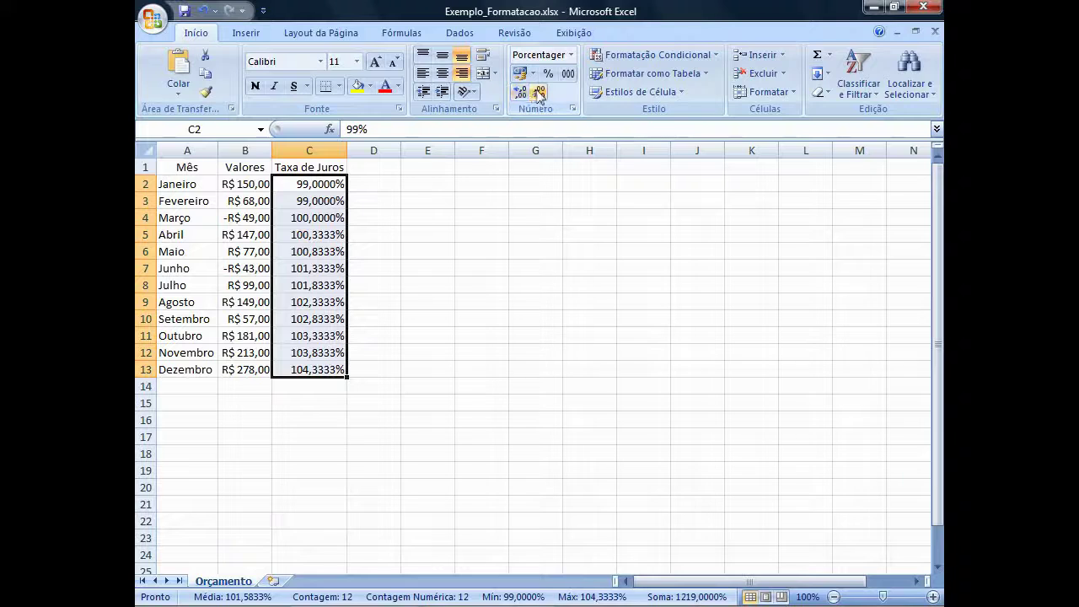
{"action": "left_click", "coordinate": [539, 92]}
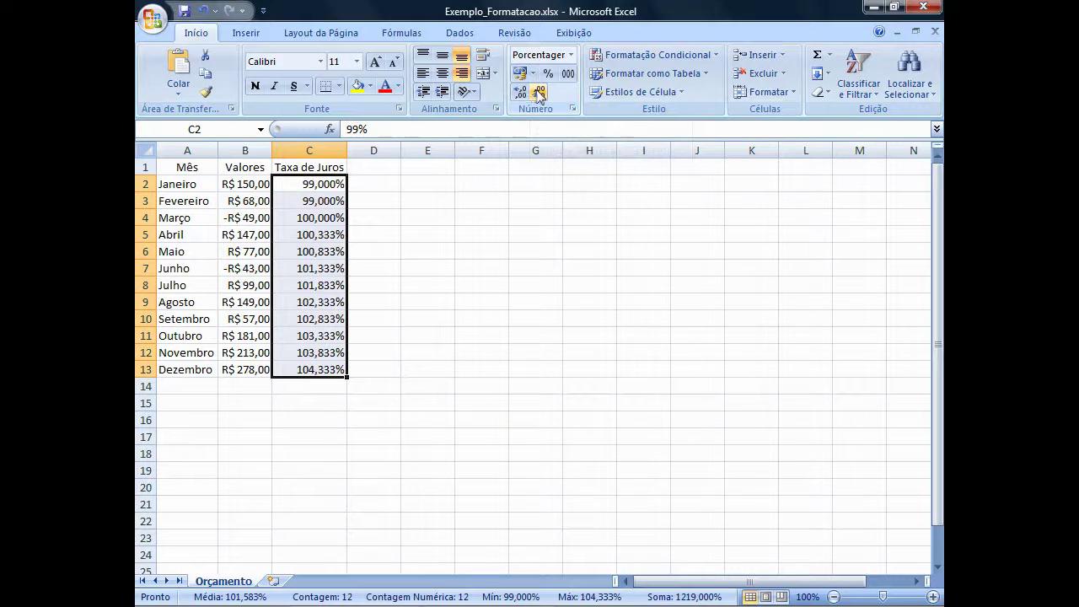
{"action": "left_click", "coordinate": [539, 93]}
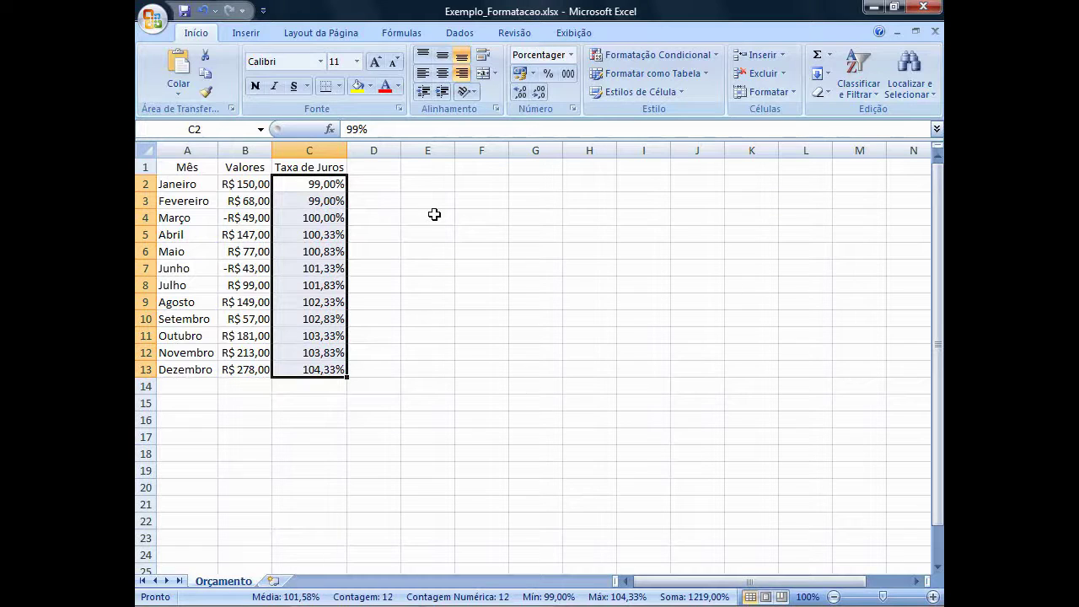
- Fill the heading cells A1, B1 and C1 with a light blue theme colour and make their text bold
{"action": "left_click", "coordinate": [202, 167]}
{"action": "left_click", "coordinate": [236, 167], "text": "ctrl"}
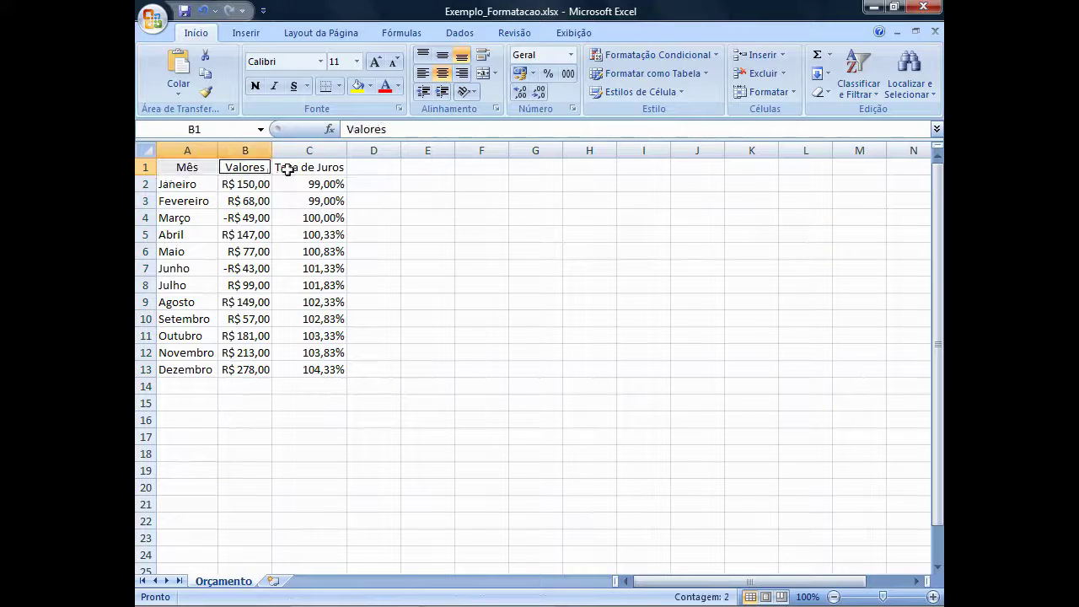
{"action": "left_click", "coordinate": [299, 169], "text": "ctrl"}
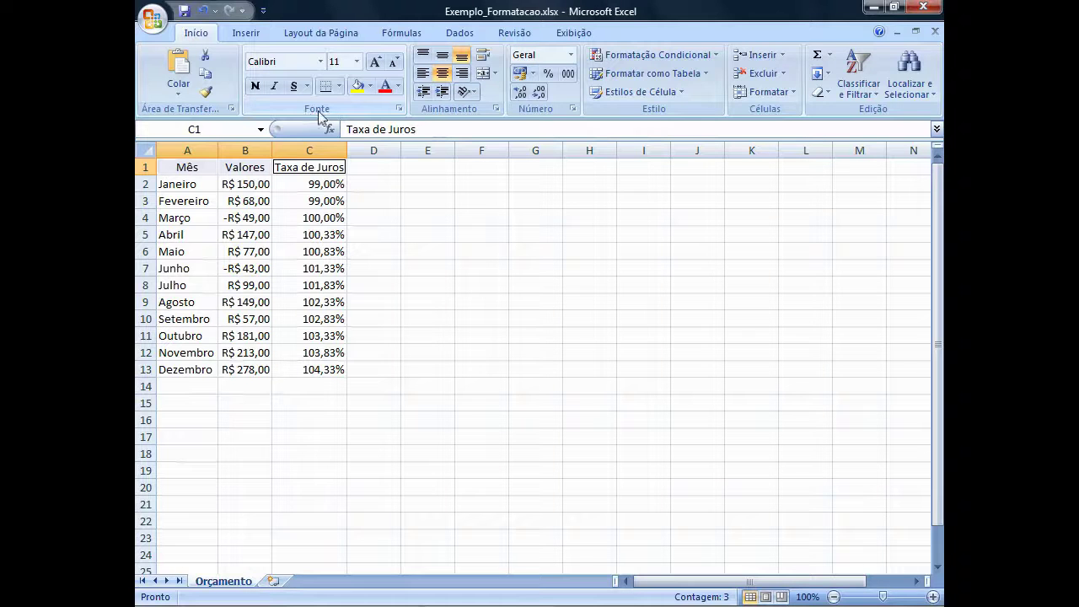
{"action": "left_click", "coordinate": [370, 87]}
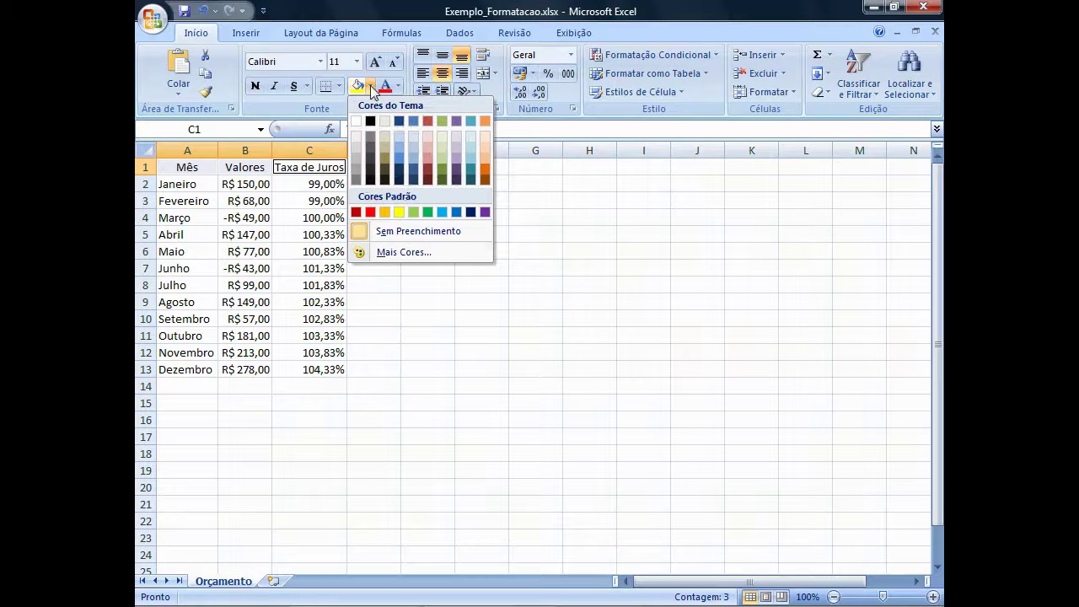
{"action": "left_click", "coordinate": [400, 135]}
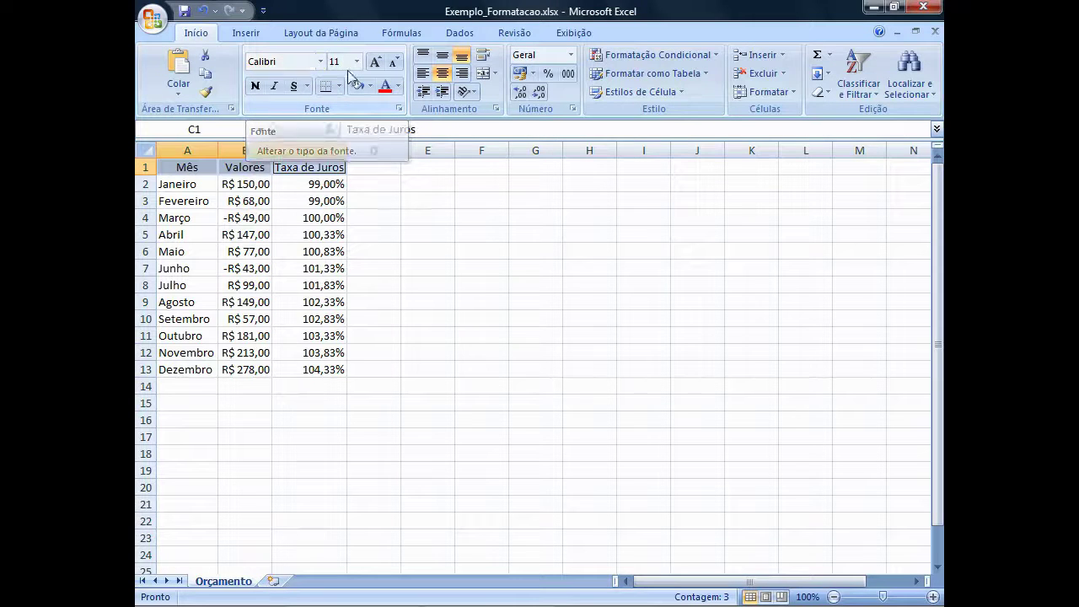
{"action": "left_click", "coordinate": [256, 88]}
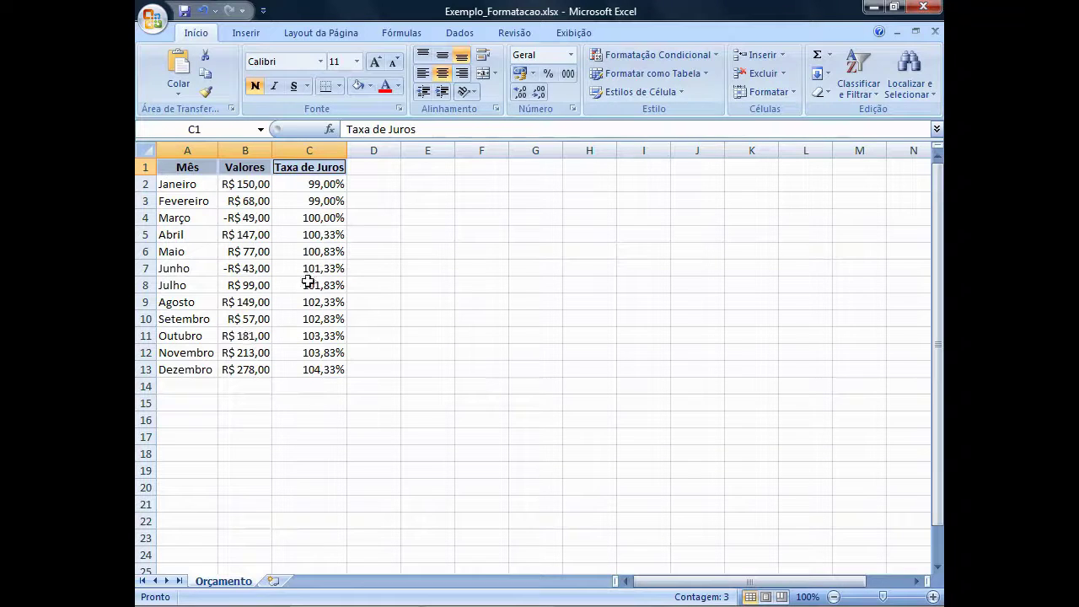
- Apply Todas as bordas to the heading cells A1:C1
{"action": "left_click", "coordinate": [339, 86]}
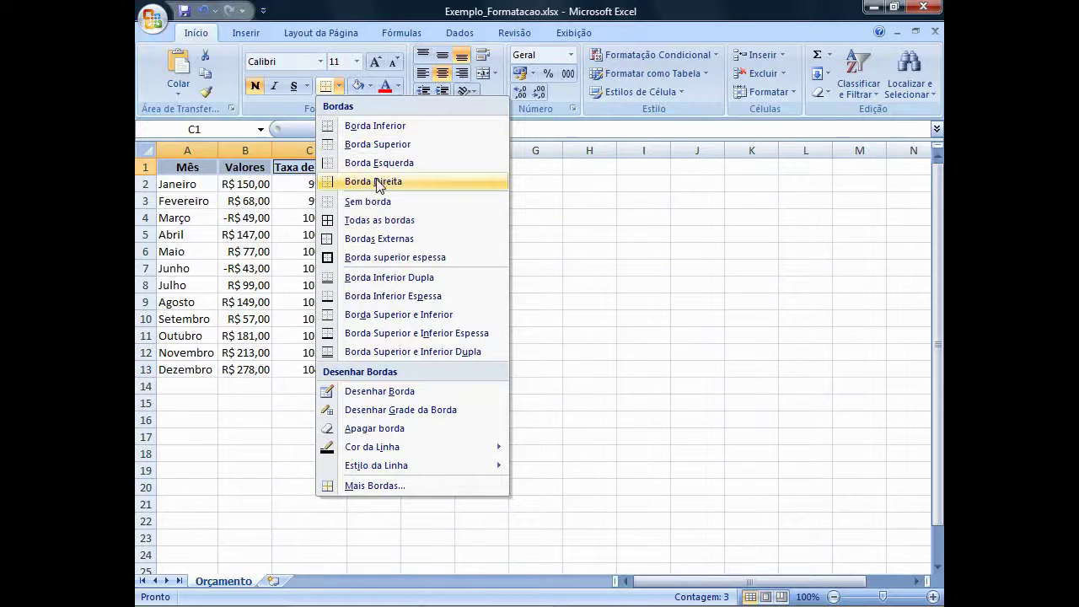
{"action": "left_click", "coordinate": [381, 226]}
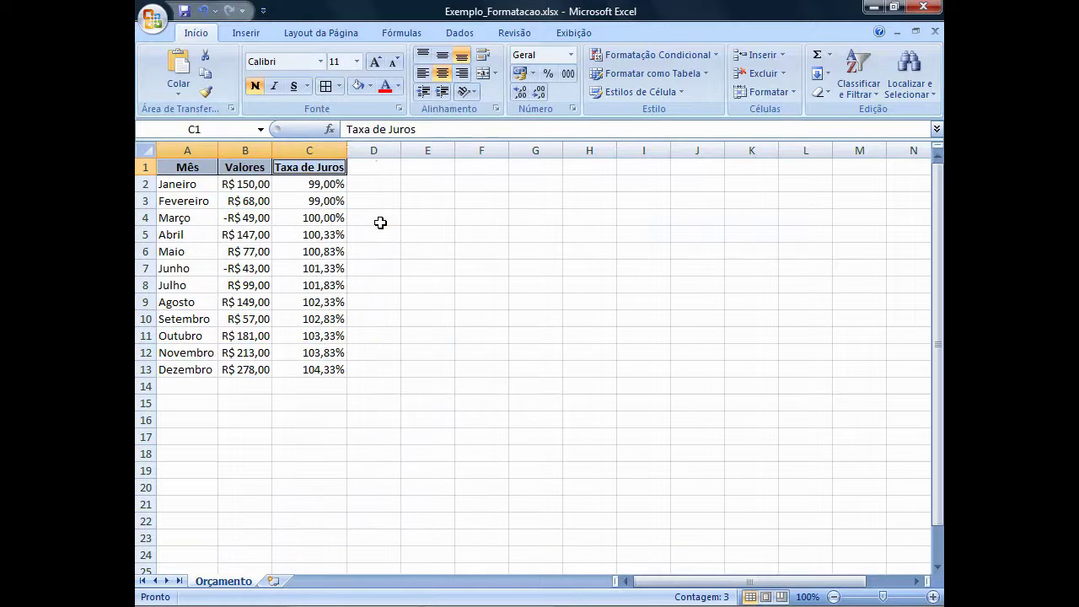
{"action": "key", "text": "Return"}
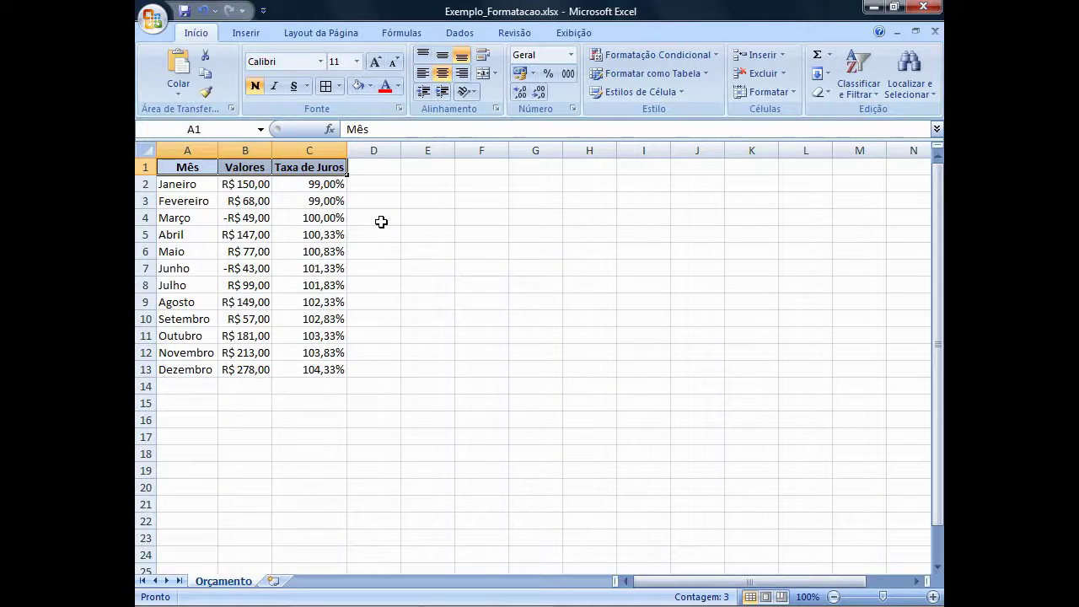
- Apply Todas as bordas to the data cells A2:C13
{"action": "left_click", "coordinate": [185, 183]}
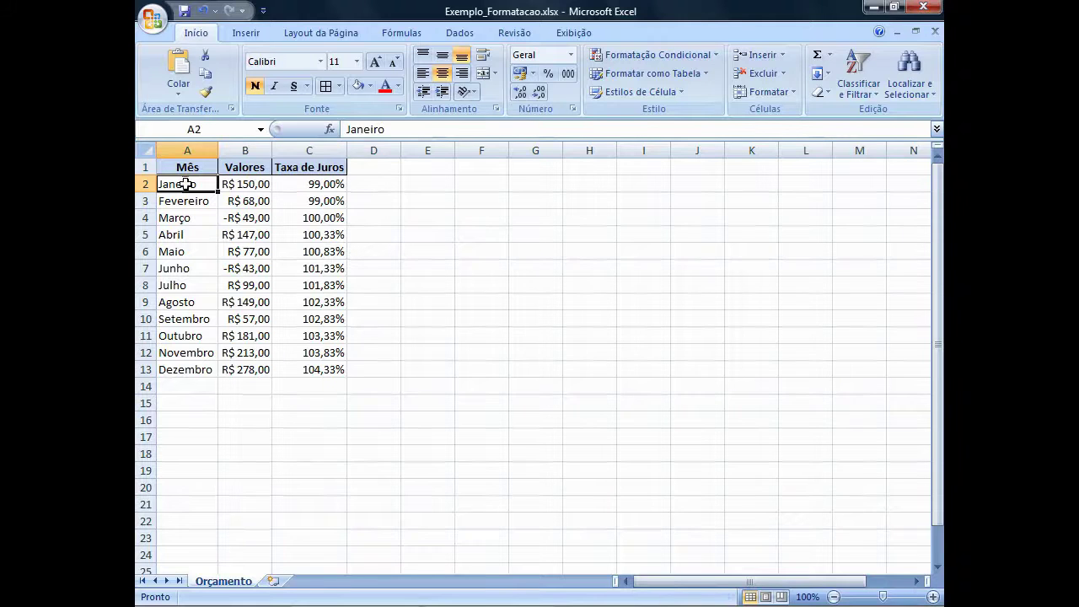
{"action": "left_click_drag", "start_coordinate": [185, 183], "coordinate": [329, 371]}
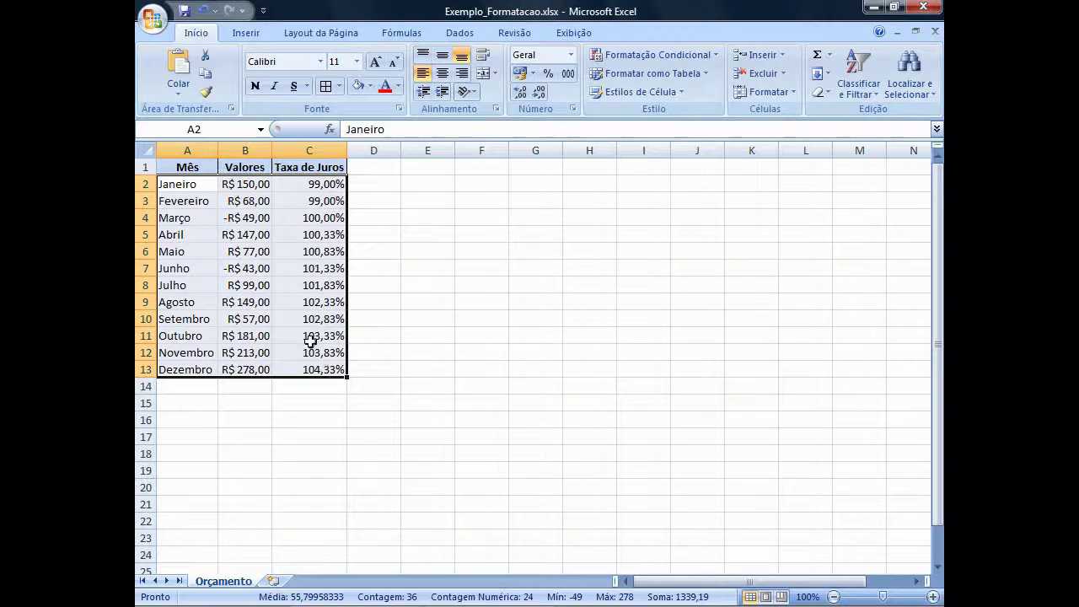
{"action": "left_click", "coordinate": [327, 88]}
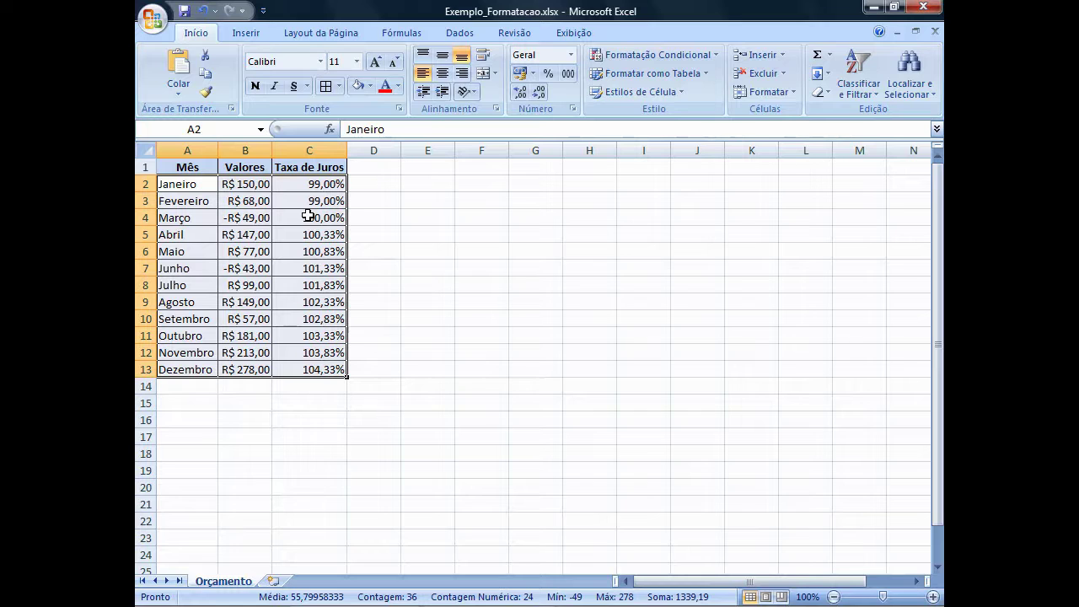
- Apply the 20% - Ênfase1 cell style to Janeiro in A2 and copy its formatting to the other months in A3:A13
{"action": "left_click", "coordinate": [180, 184]}
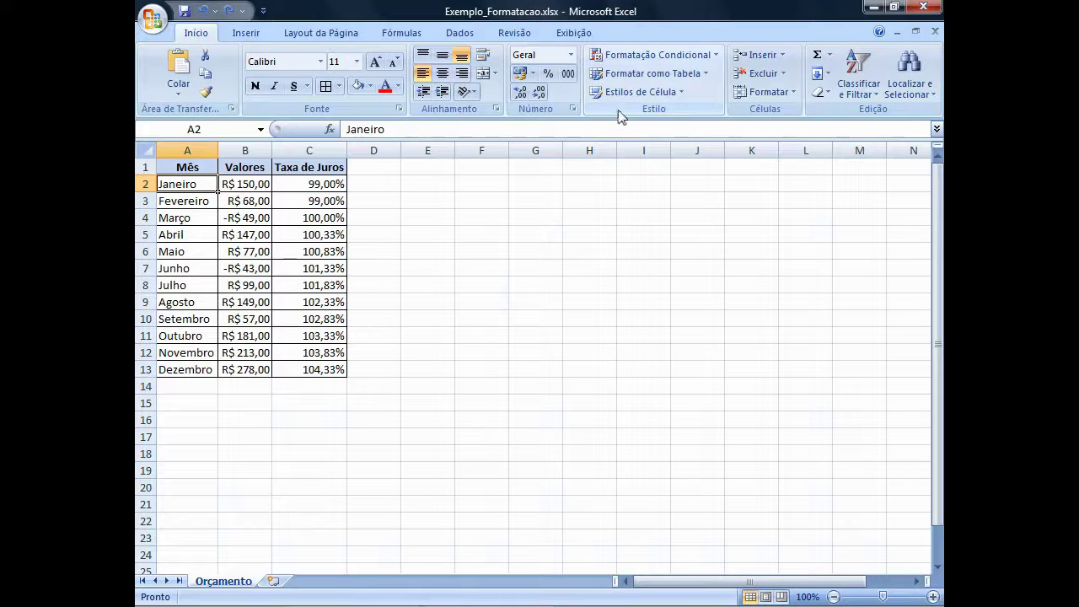
{"action": "left_click", "coordinate": [682, 93]}
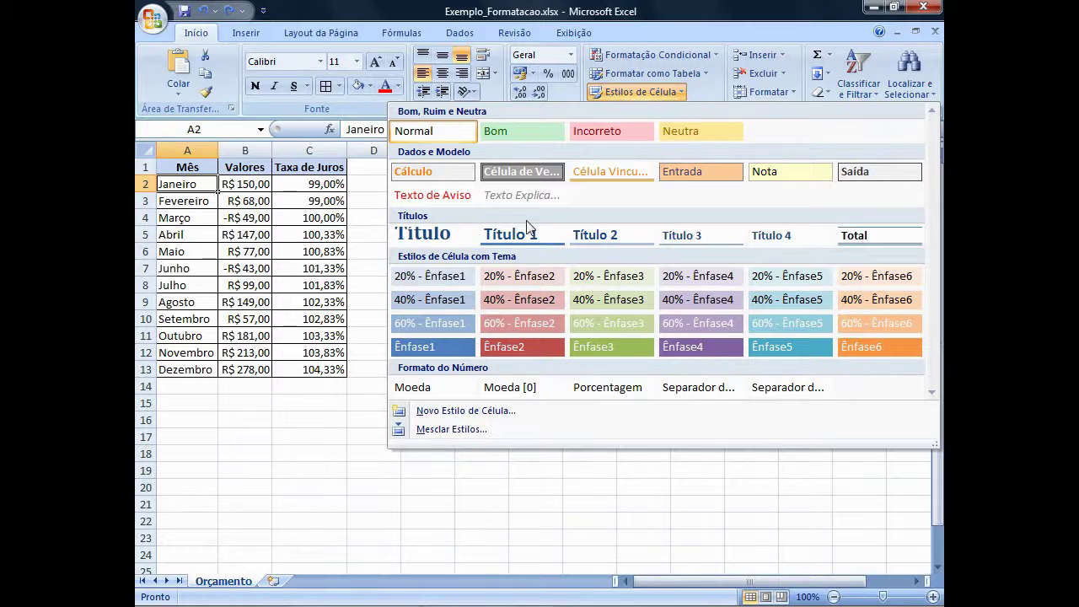
{"action": "left_click", "coordinate": [454, 279]}
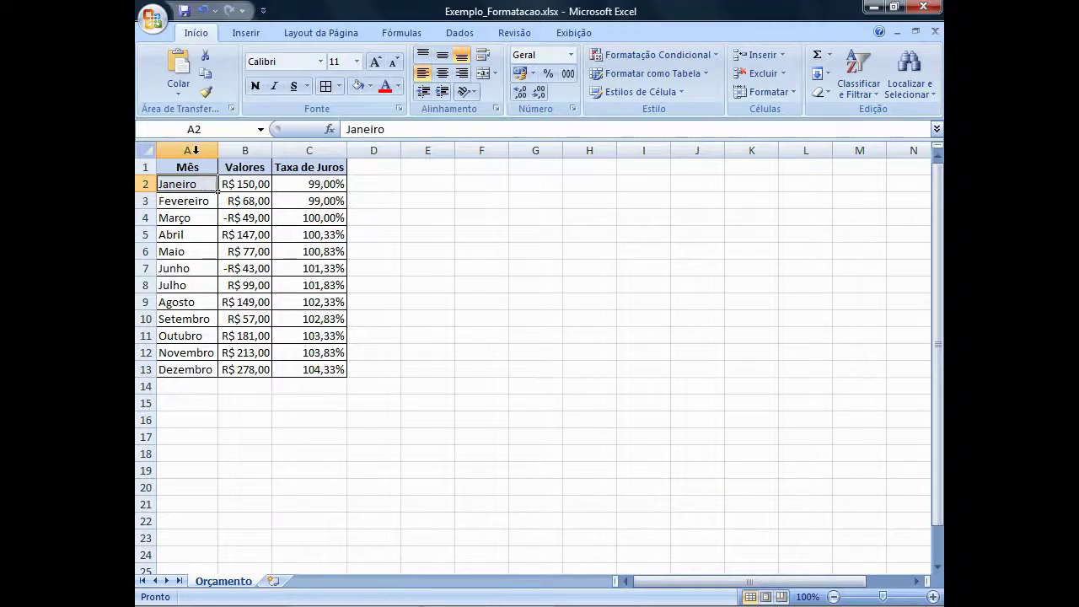
{"action": "left_click", "coordinate": [207, 92]}
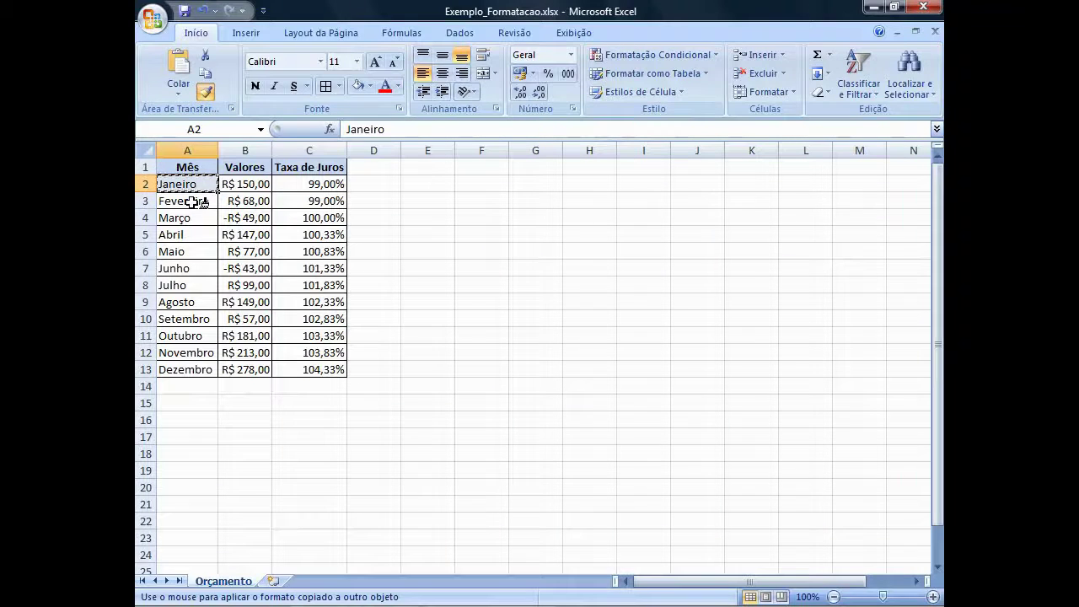
{"action": "mouse_move", "coordinate": [194, 202]}
{"action": "left_mouse_down"}
{"action": "mouse_move", "coordinate": [204, 287]}
{"action": "mouse_move", "coordinate": [195, 369]}
{"action": "left_mouse_up"}
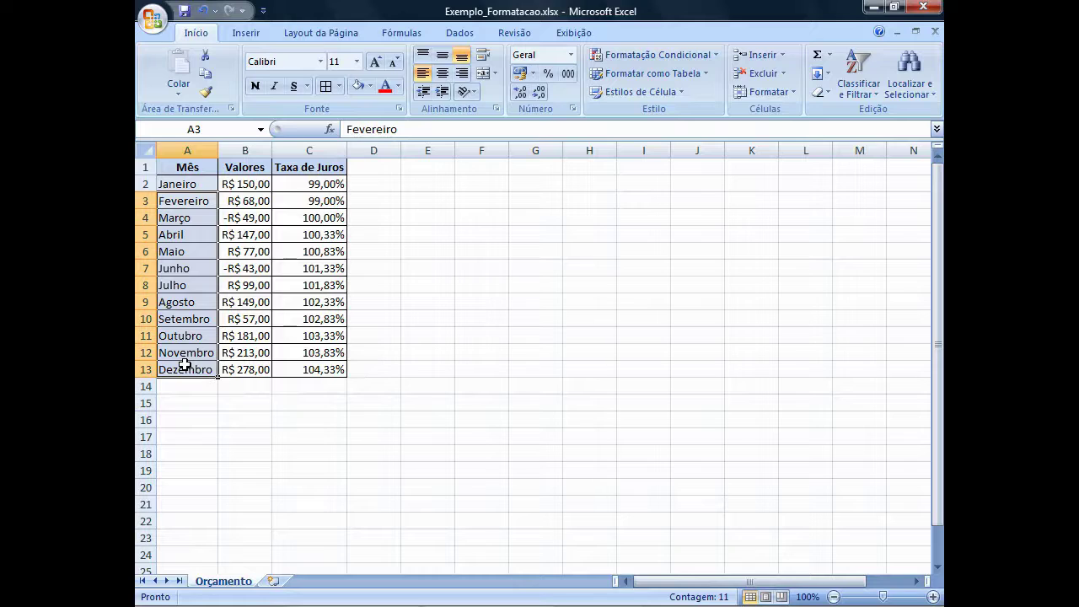
- Select B2:B13 and preview its conditional formatting options: highlight rules, first/last rules, data bars, colour scales and icon sets
{"action": "left_click", "coordinate": [244, 184]}
{"action": "left_click_drag", "start_coordinate": [245, 184], "coordinate": [250, 371]}
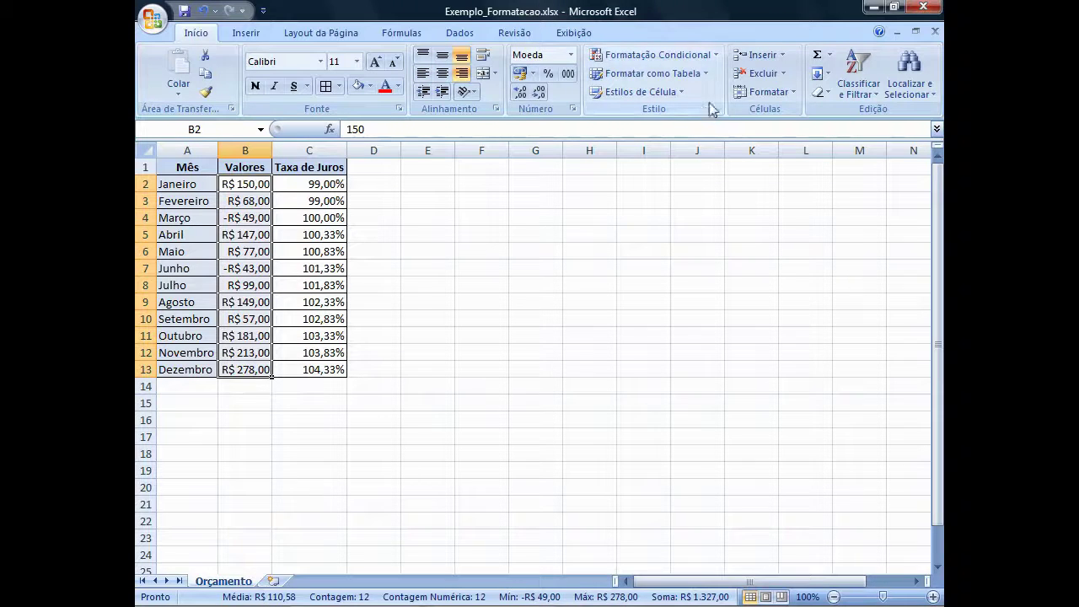
{"action": "left_click", "coordinate": [717, 60]}
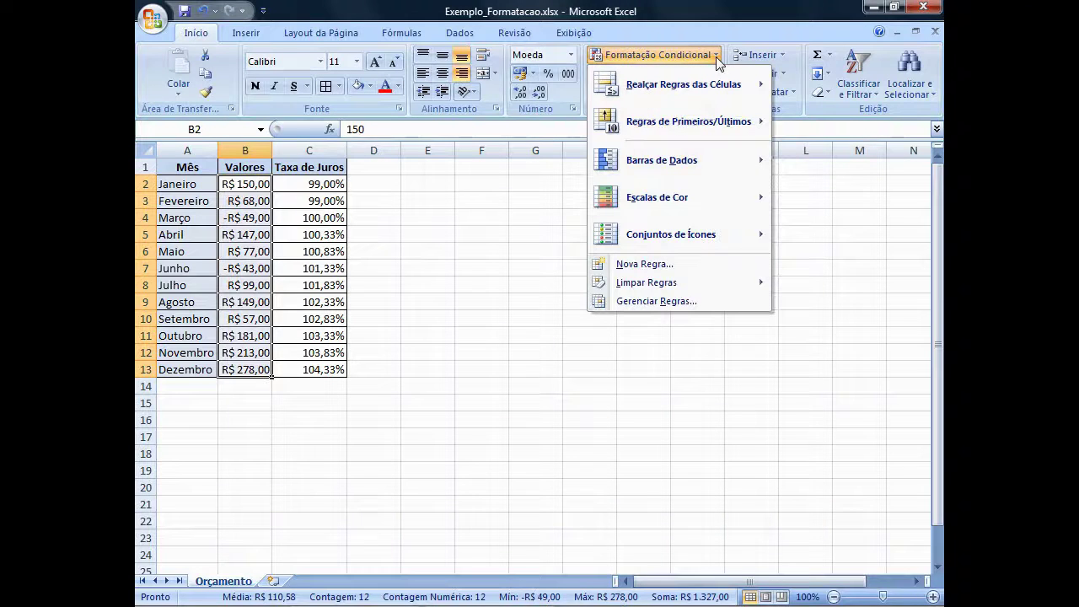
{"action": "mouse_move", "coordinate": [698, 85]}
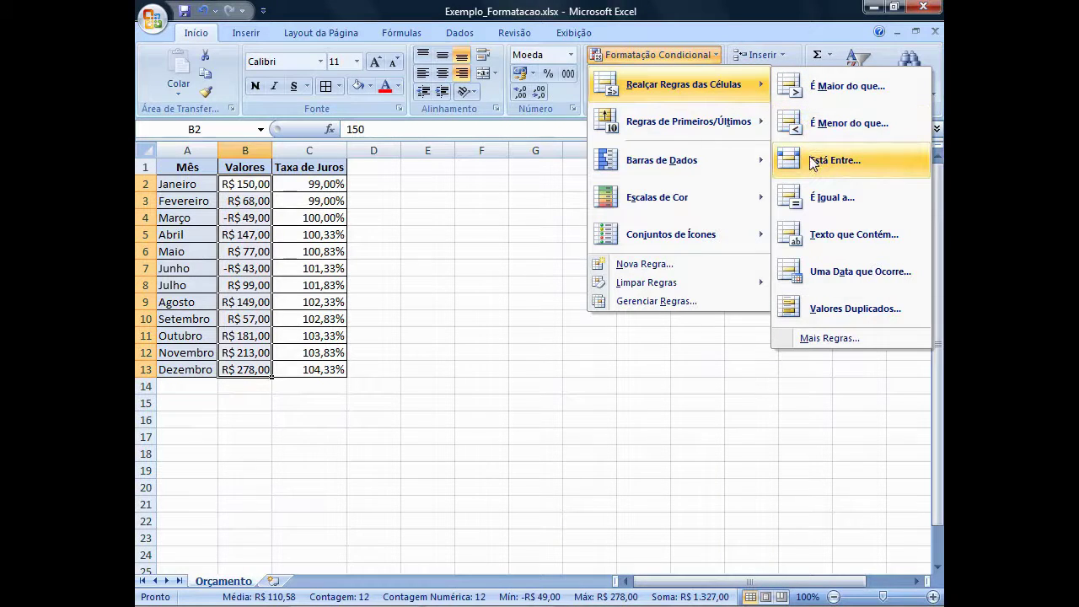
{"action": "mouse_move", "coordinate": [681, 123]}
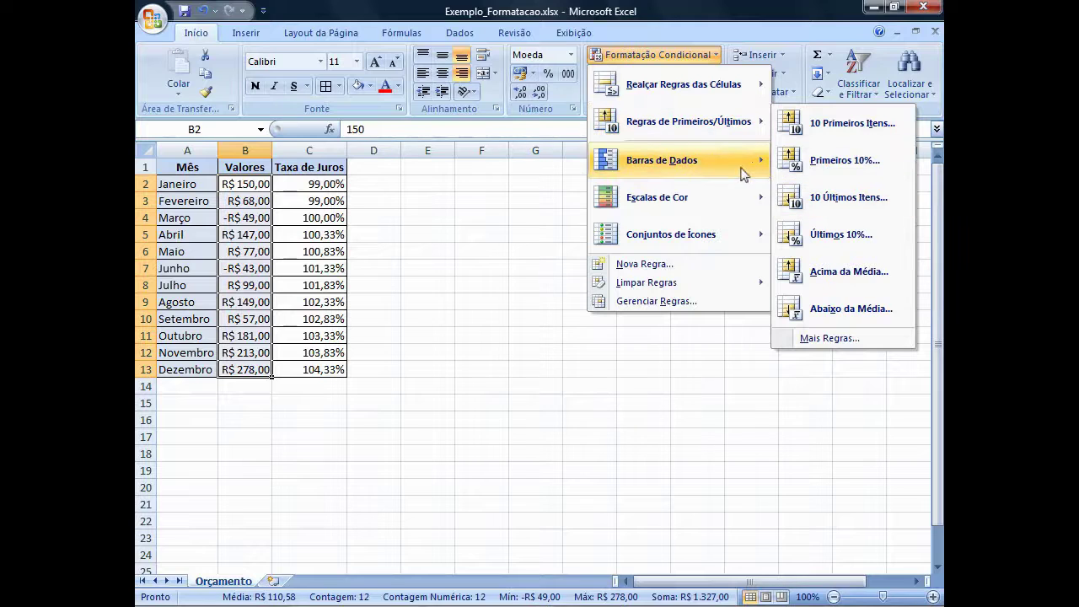
{"action": "mouse_move", "coordinate": [696, 166]}
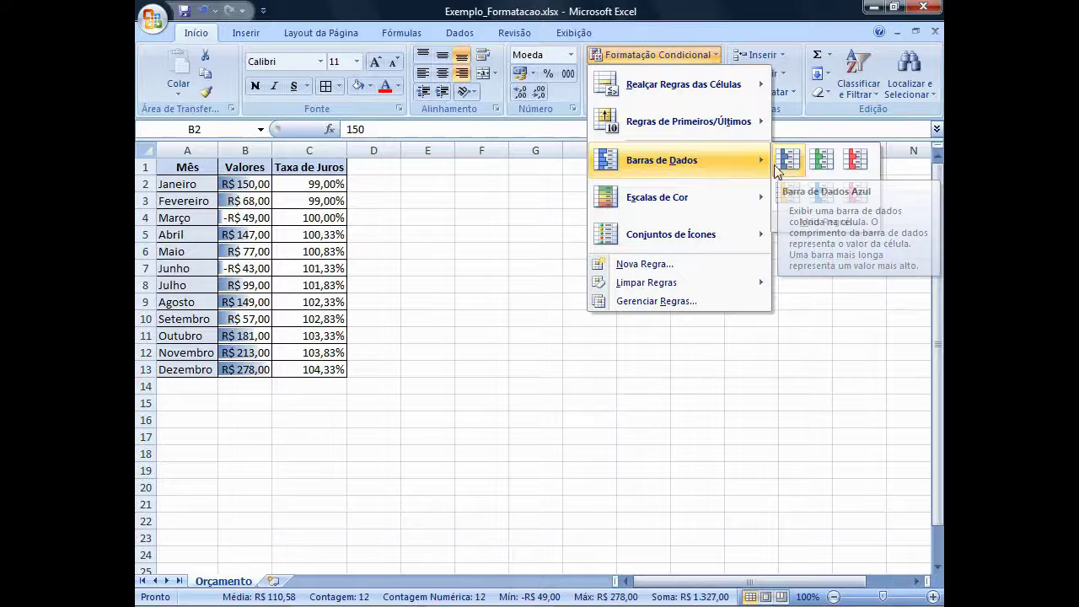
{"action": "mouse_move", "coordinate": [723, 196]}
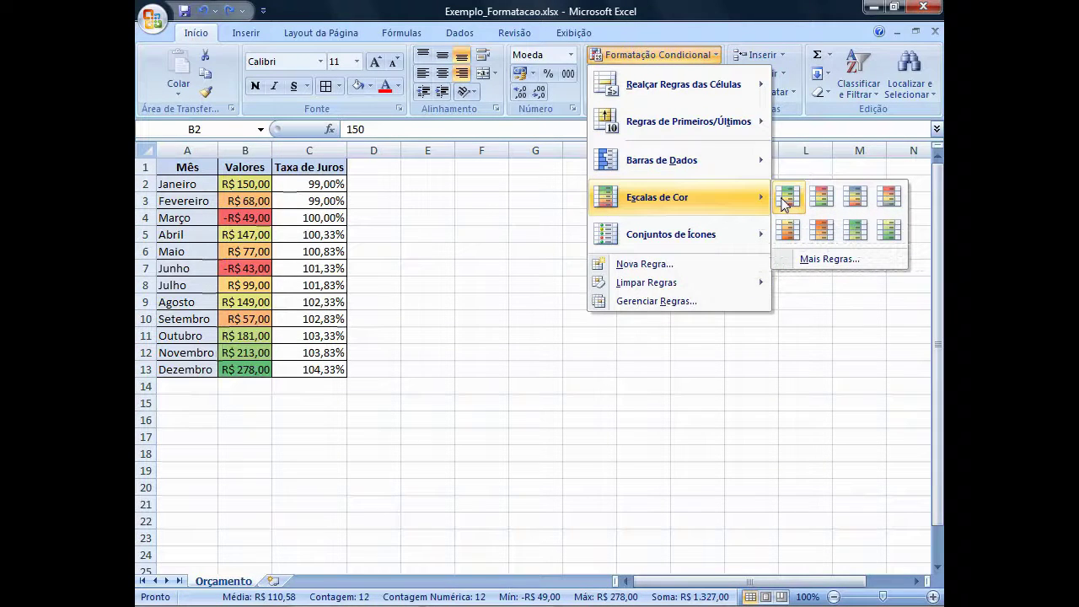
{"action": "mouse_move", "coordinate": [732, 237]}
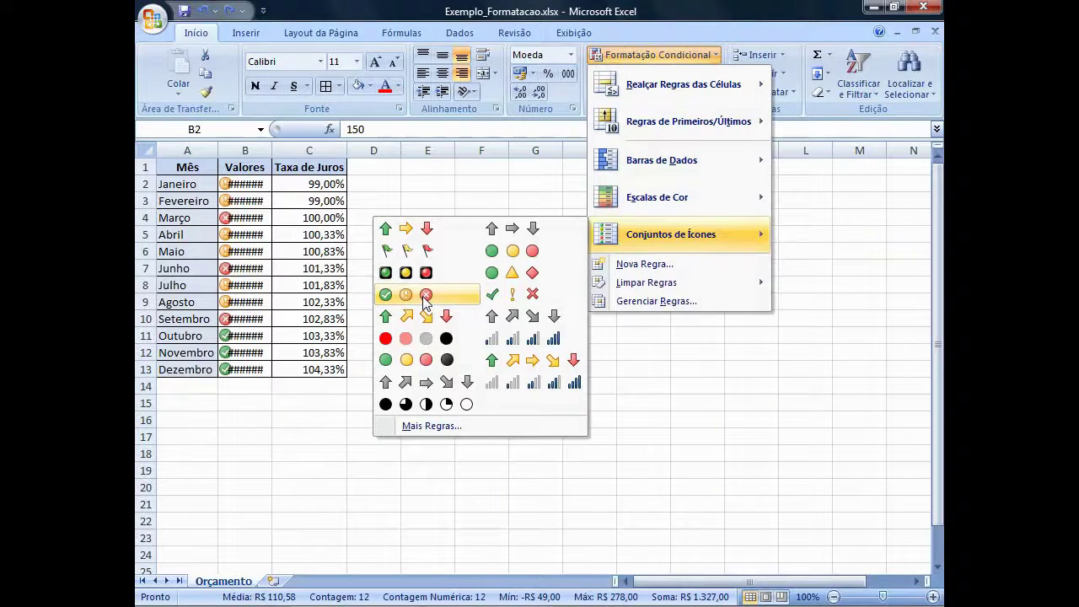
{"action": "left_click", "coordinate": [434, 186]}
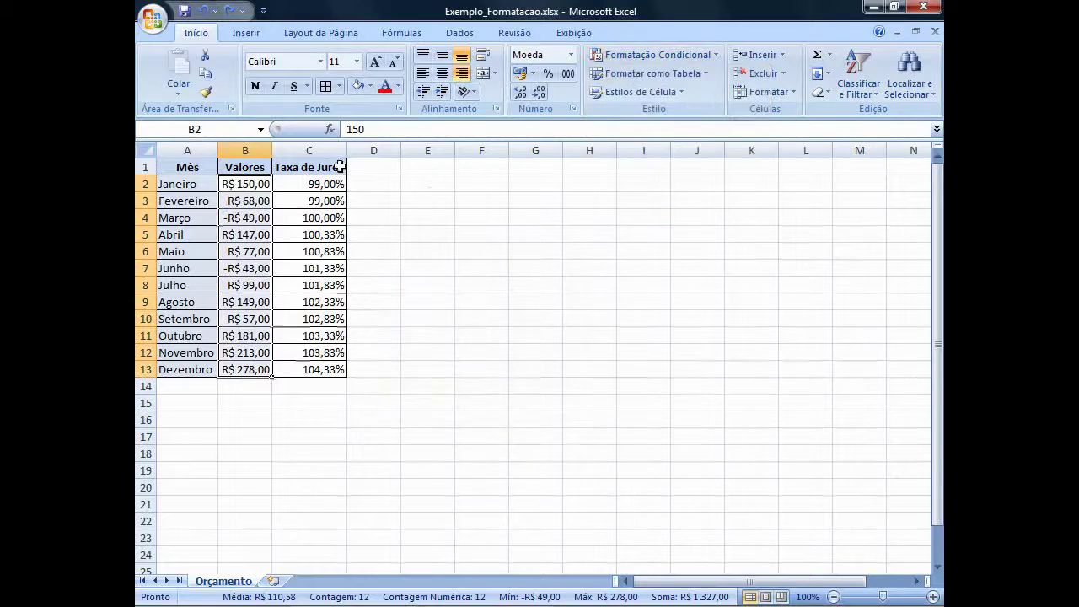
- Widen the Valores column and give B2:B13 the conditional icon set of circled green check, orange exclamation mark and red cross
{"action": "left_click_drag", "start_coordinate": [273, 149], "coordinate": [314, 150]}
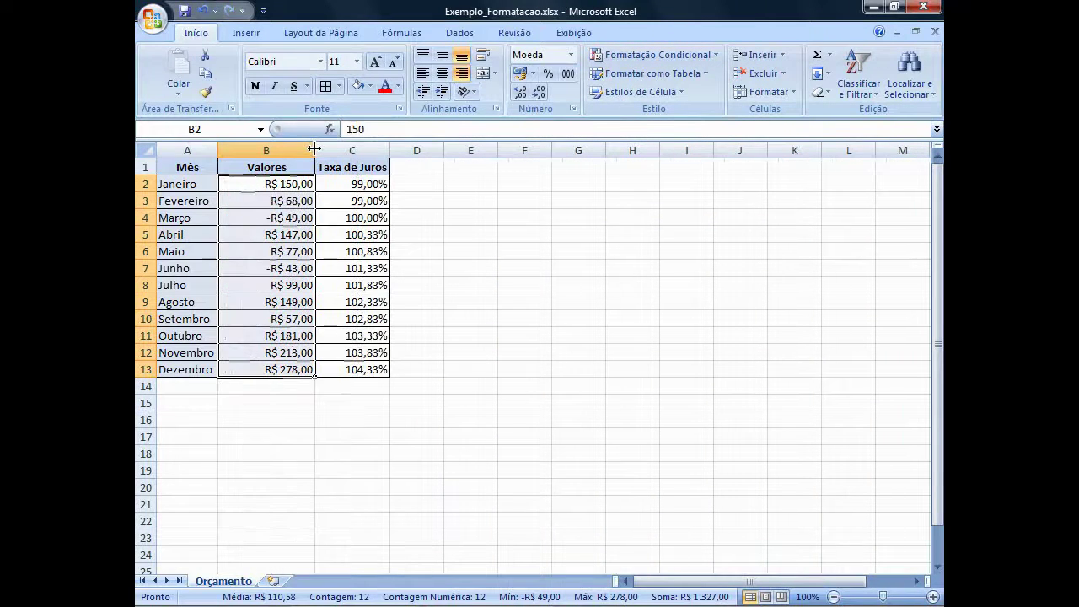
{"action": "left_click", "coordinate": [716, 56]}
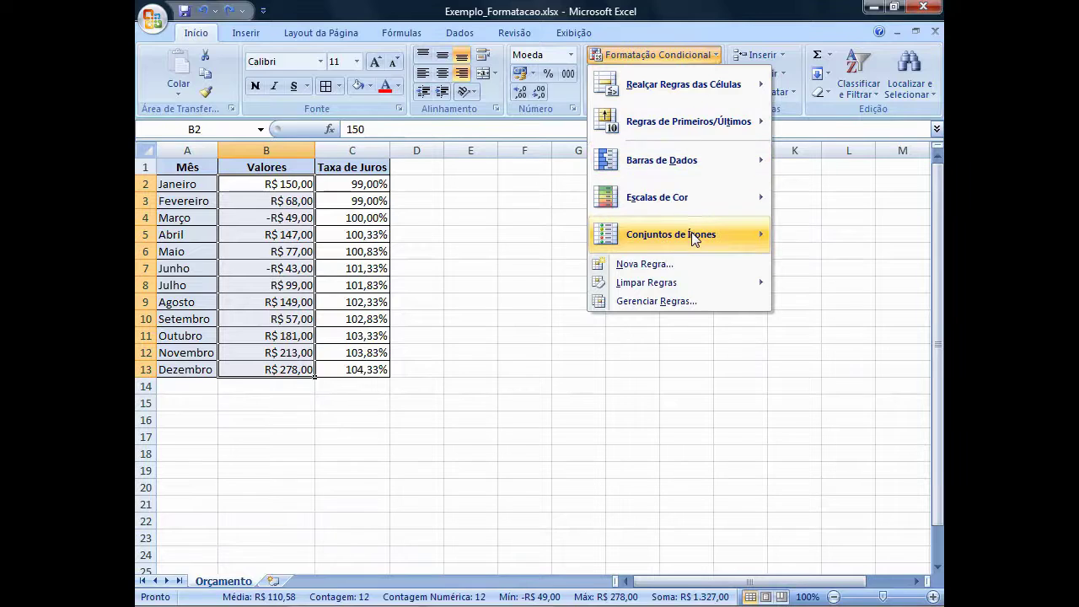
{"action": "mouse_move", "coordinate": [694, 237]}
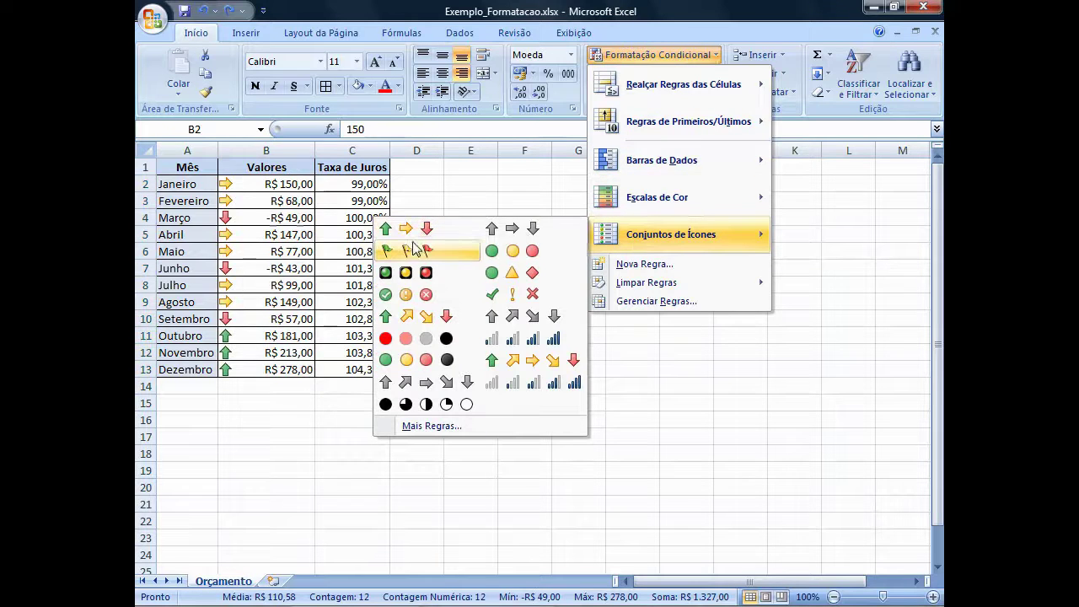
{"action": "left_click", "coordinate": [411, 295]}
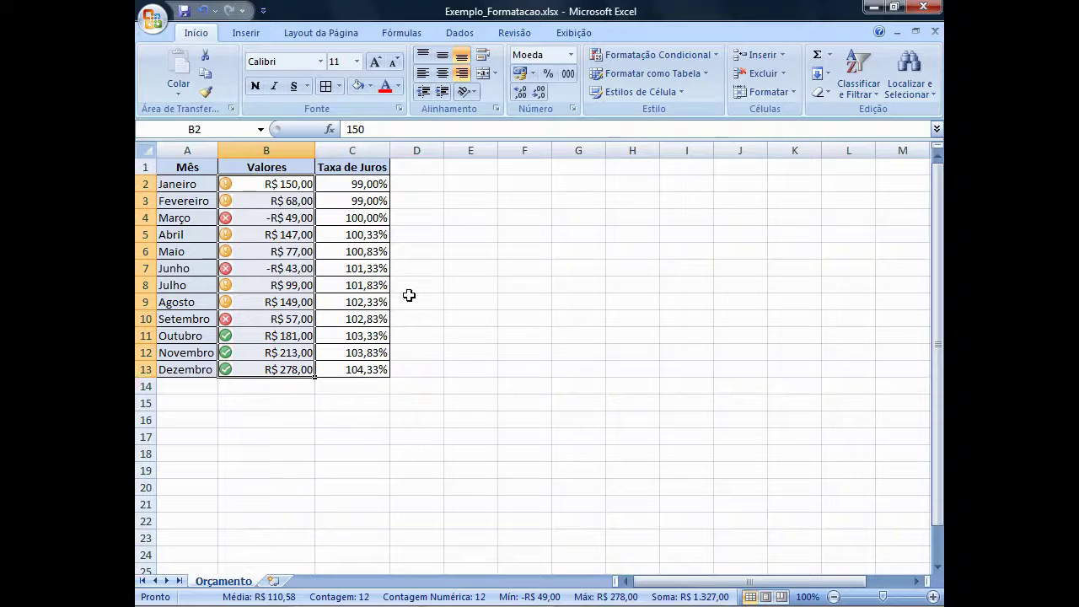
- Highlight values less than 0 in B2:B13 with Preenchimento Vermelho Claro e Texto Vermelho Escuro
{"action": "left_click", "coordinate": [718, 57]}
{"action": "mouse_move", "coordinate": [710, 91]}
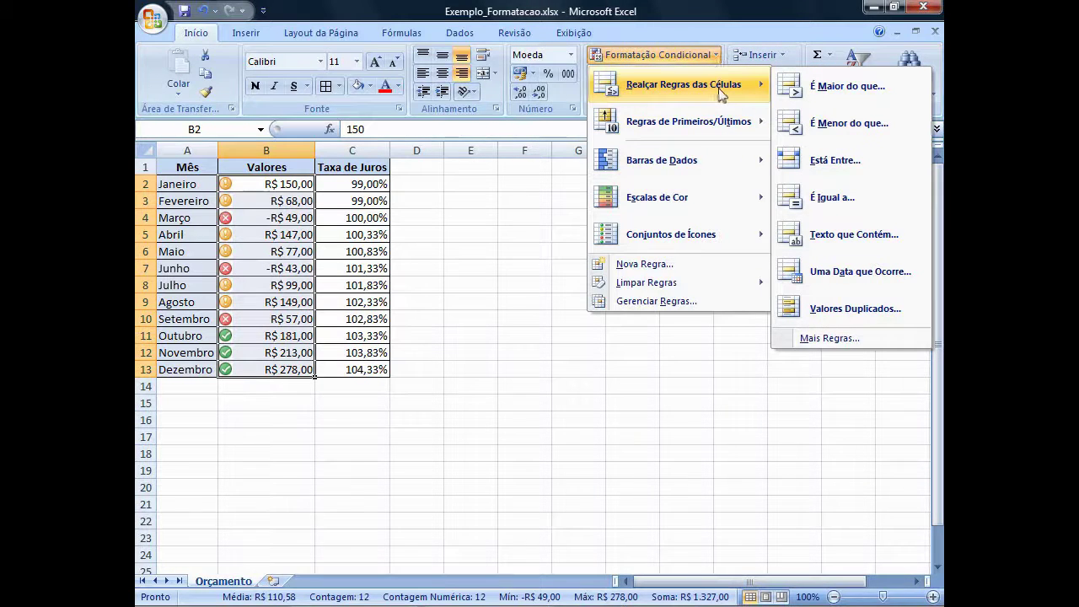
{"action": "left_click", "coordinate": [848, 123]}
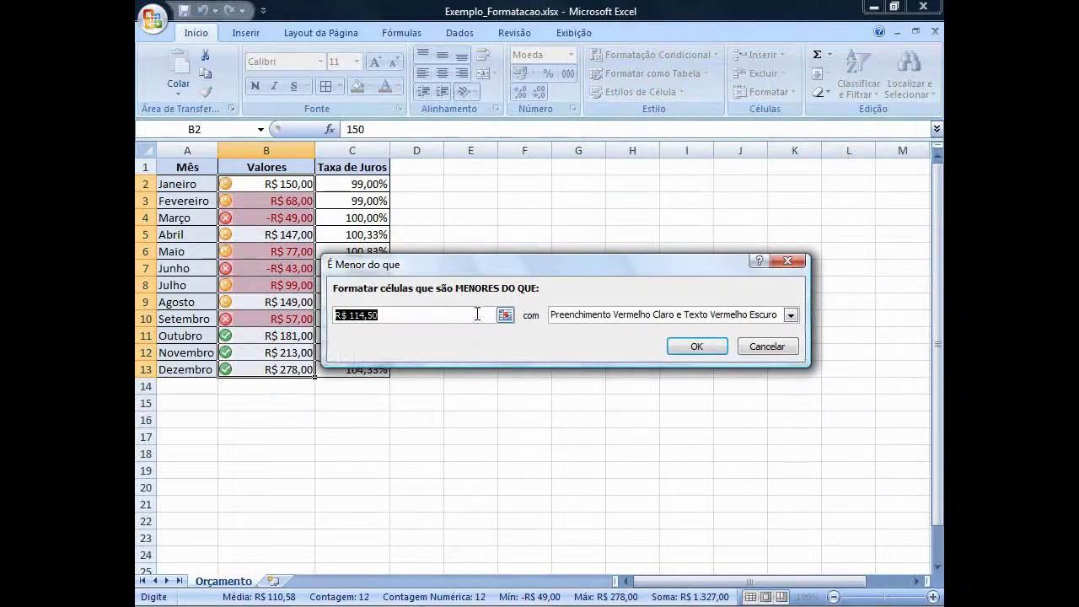
{"action": "left_click_drag", "start_coordinate": [476, 314], "coordinate": [329, 315]}
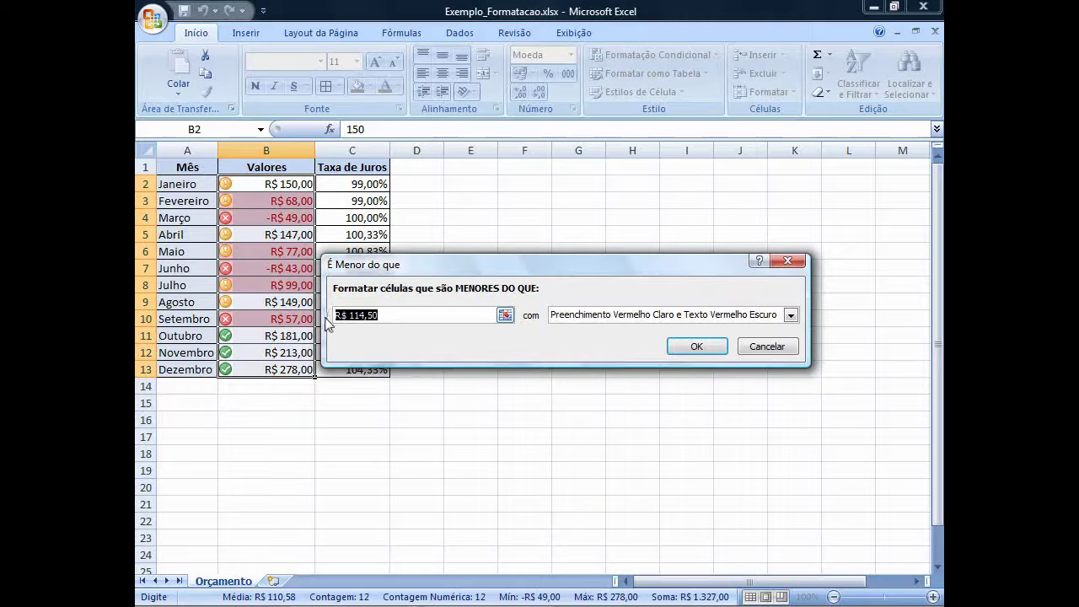
{"action": "type", "text": "0"}
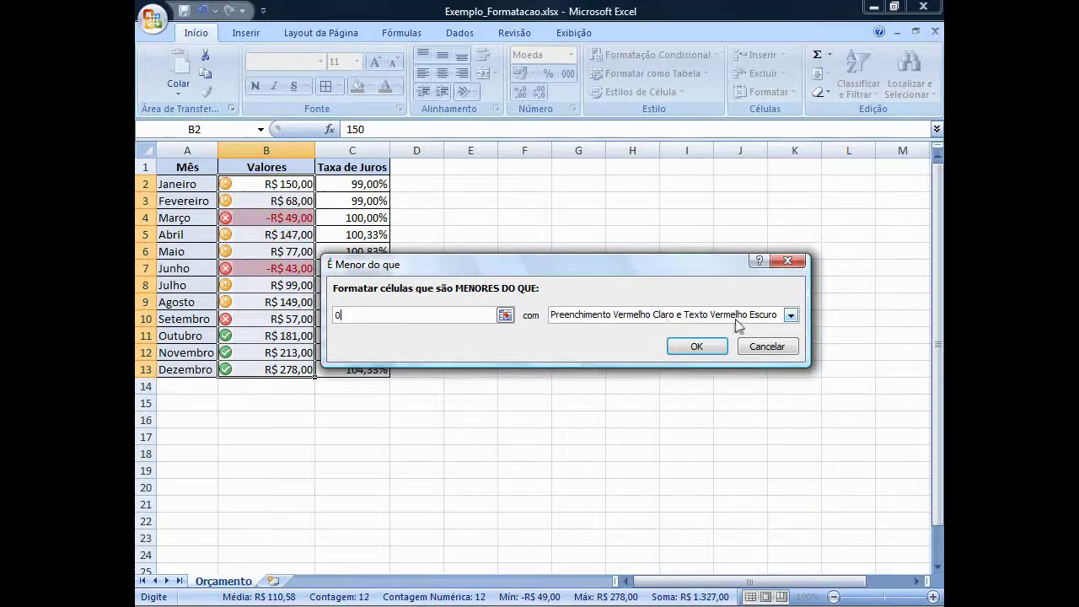
{"action": "left_click", "coordinate": [697, 347]}
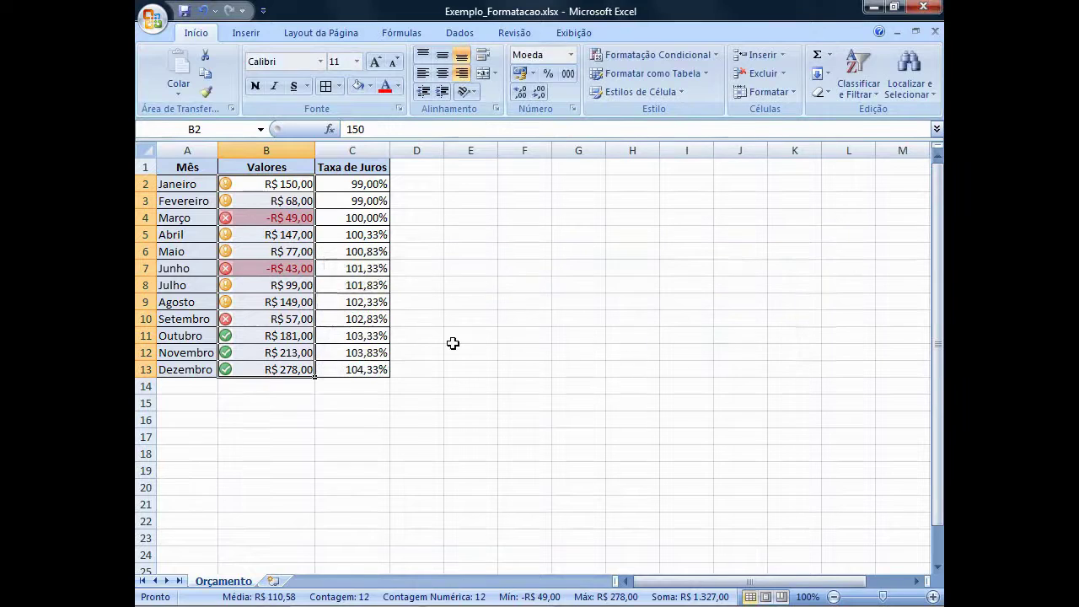
{"action": "left_click", "coordinate": [261, 388]}
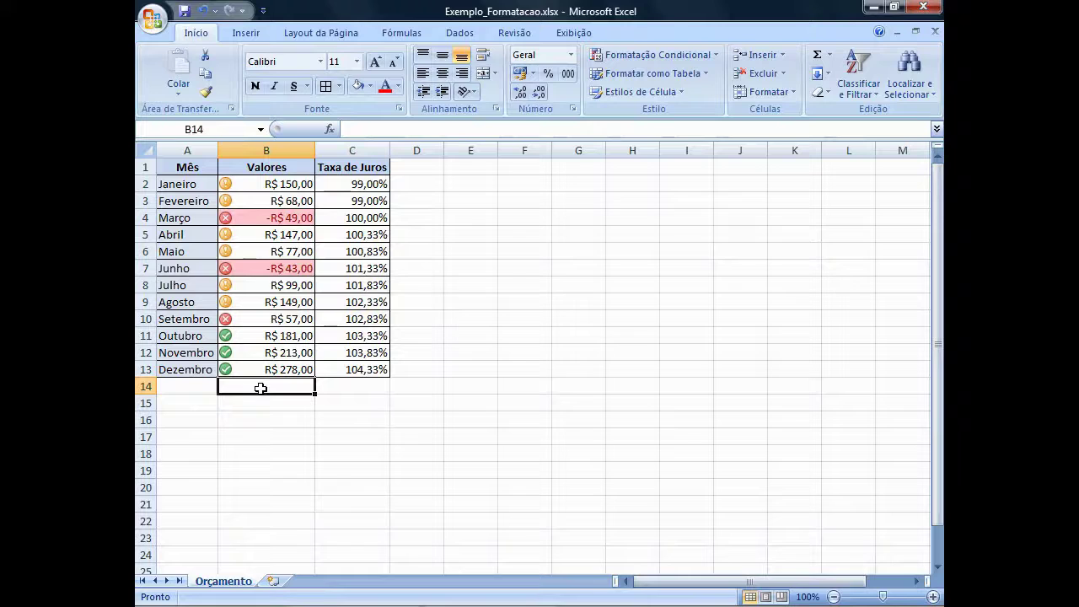
- Change the Setembro value in B10 to -57
{"action": "left_click", "coordinate": [270, 319]}
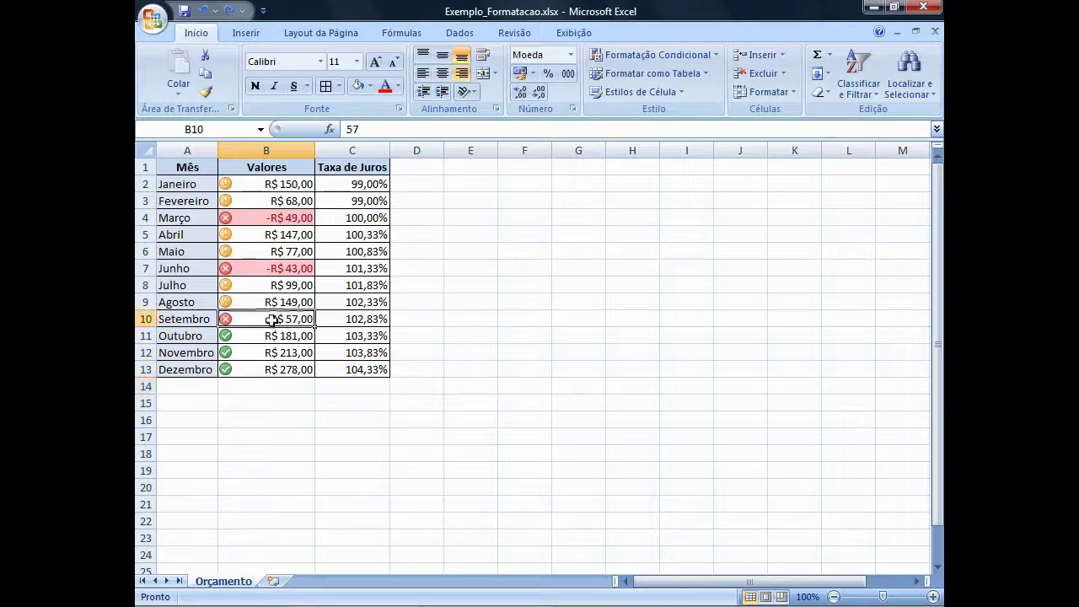
{"action": "left_click", "coordinate": [344, 129]}
{"action": "key", "text": "Delete"}
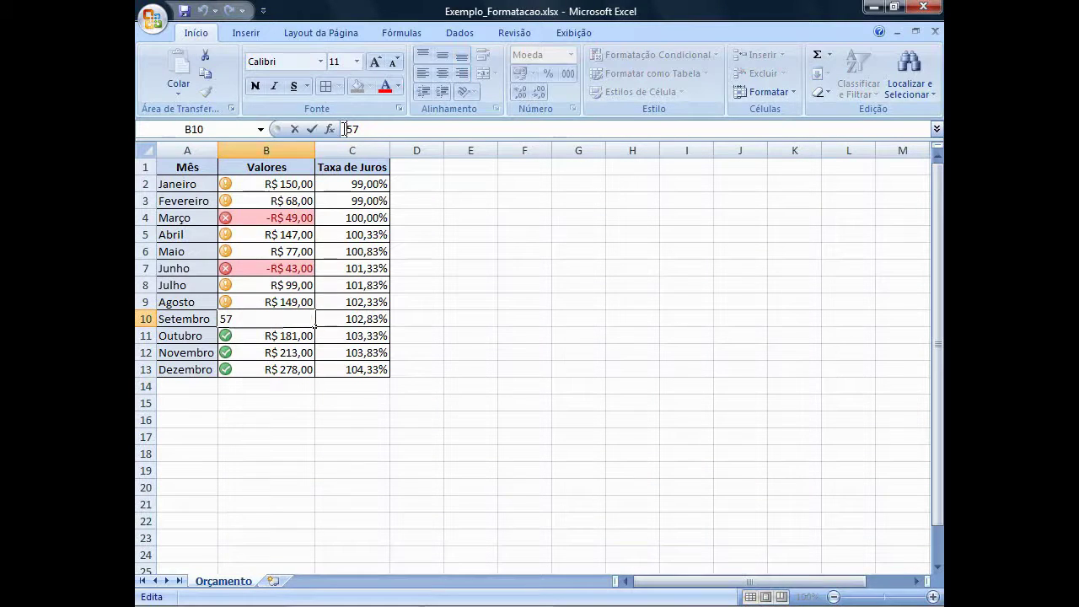
{"action": "type", "text": "-"}
{"action": "key", "text": "Return"}
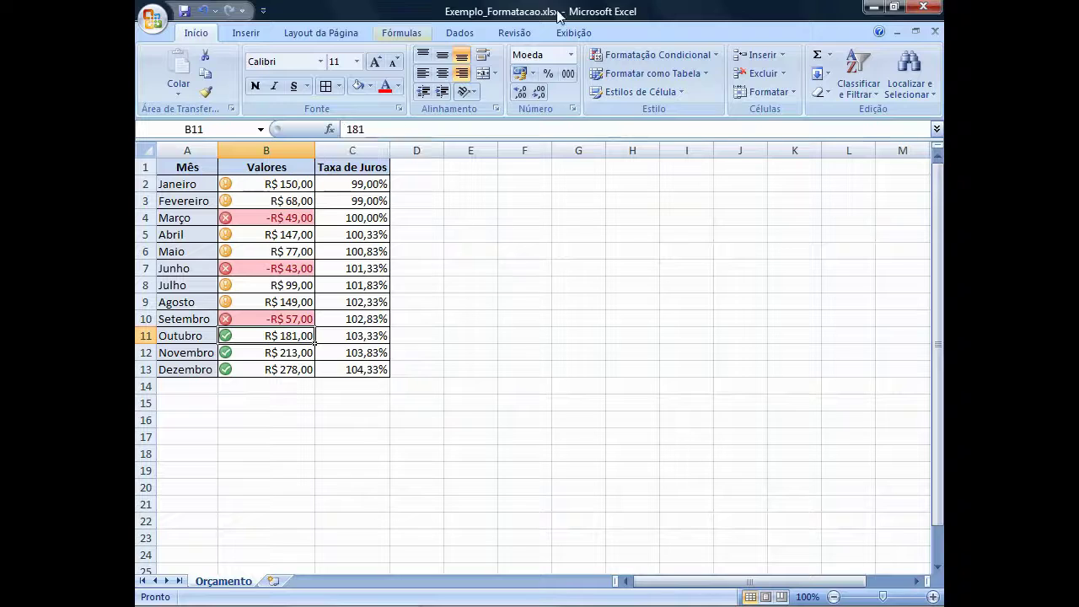
- Review the conditional formatting rules that apply to B11 in the rules manager and close it
{"action": "left_click", "coordinate": [717, 56]}
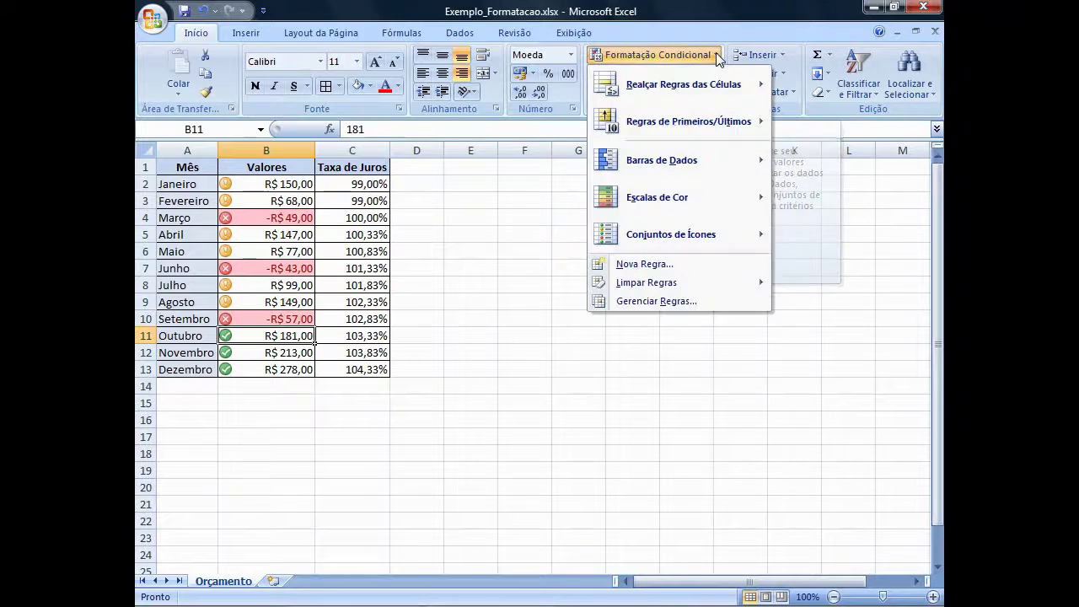
{"action": "left_click", "coordinate": [670, 305]}
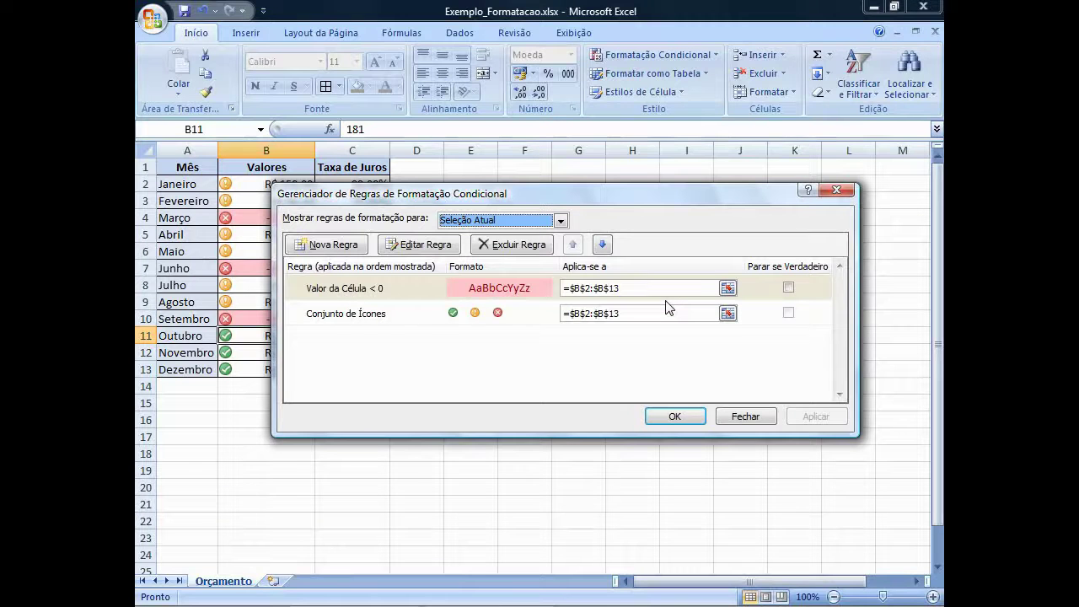
{"action": "left_click", "coordinate": [739, 416]}
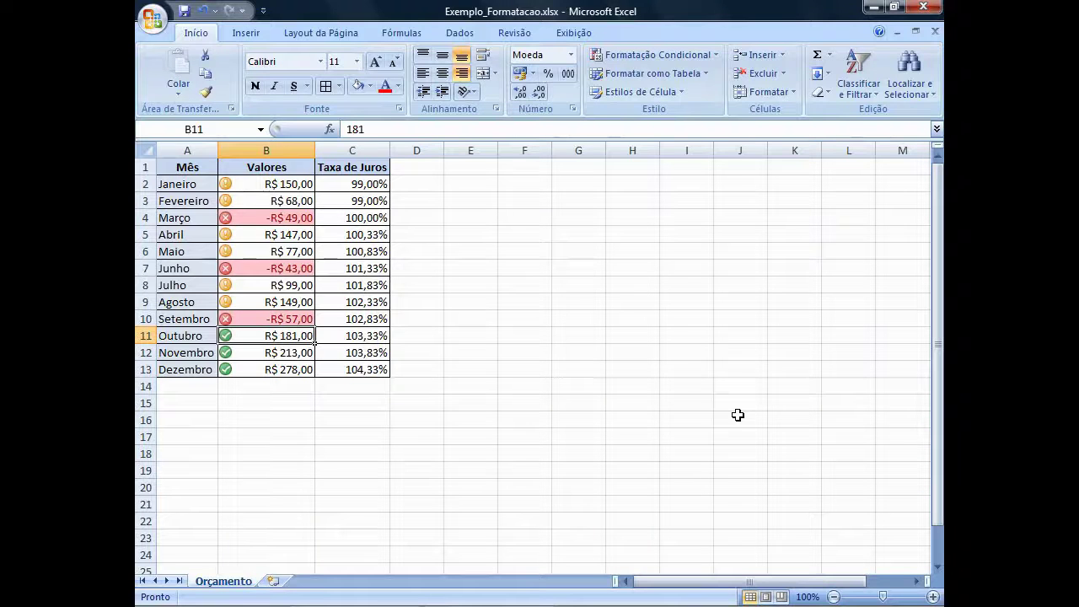
- Clear the conditional formatting rules from the Outubro value in B11 only
{"action": "left_click", "coordinate": [654, 57]}
{"action": "mouse_move", "coordinate": [649, 287]}
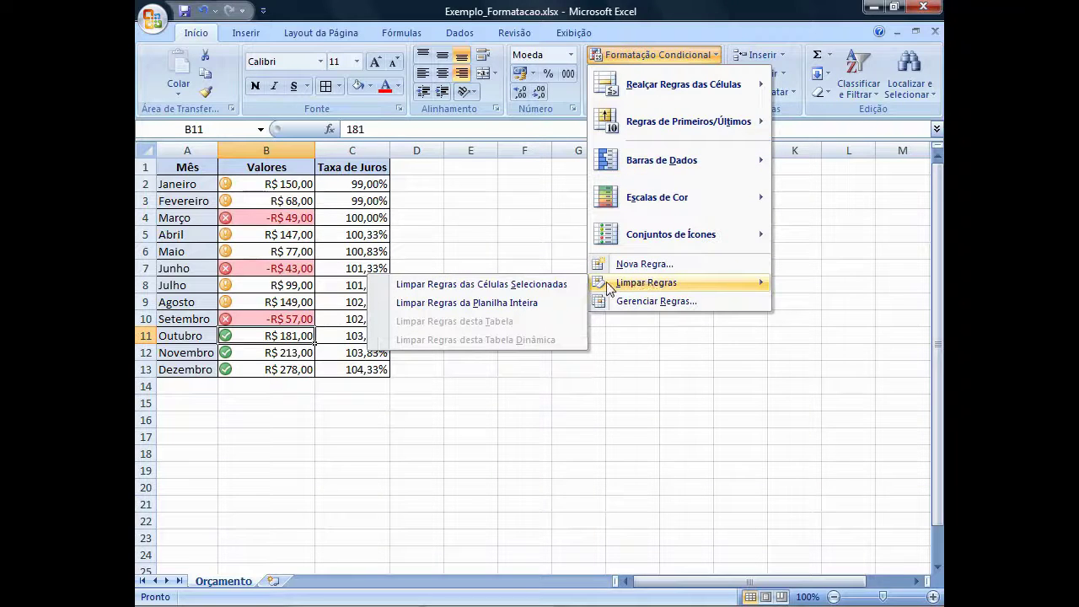
{"action": "left_click", "coordinate": [553, 285]}
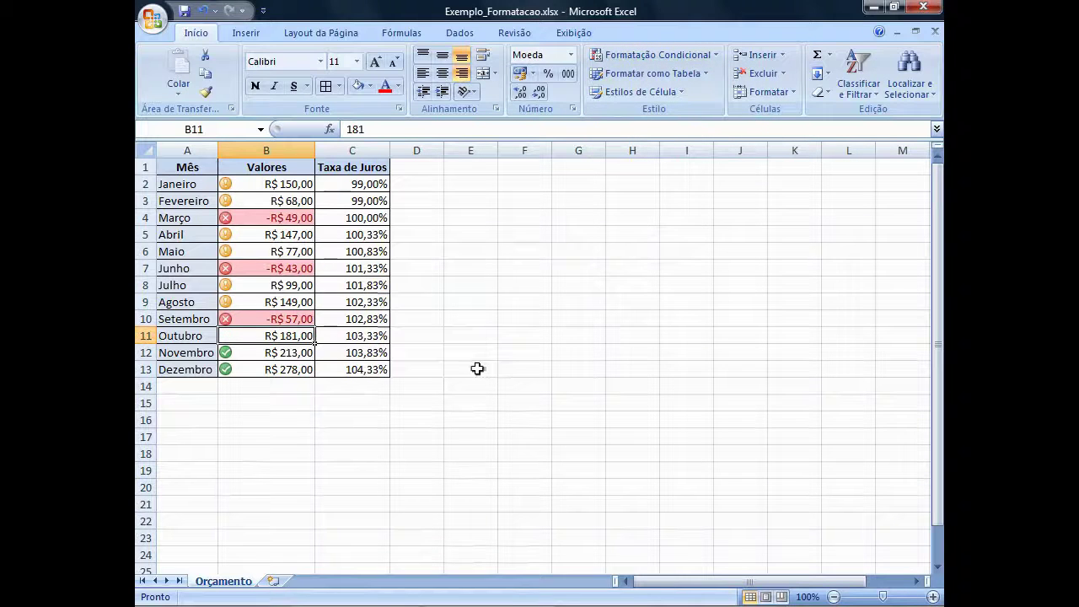